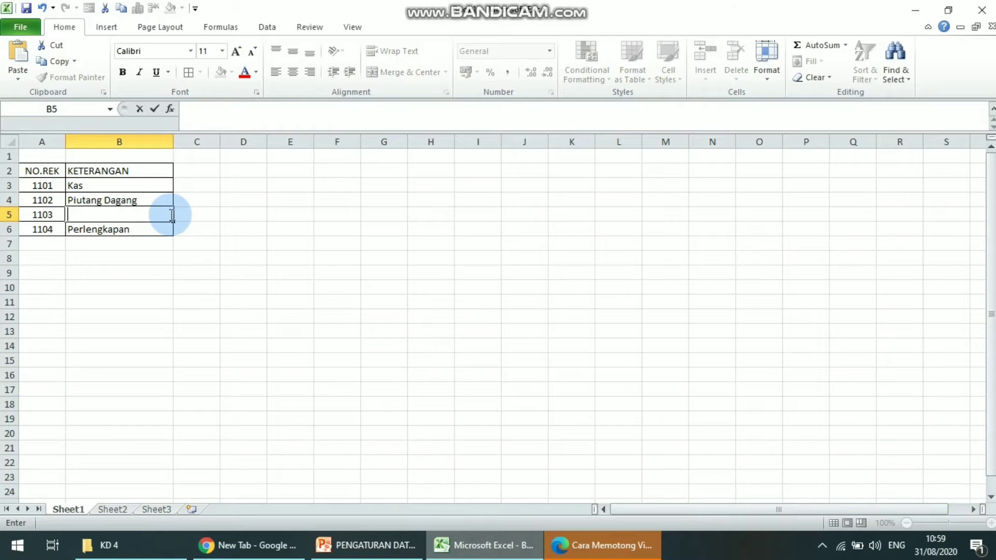
- Undo the clearing of cell B5 and replace "Iklan" with "Asuransi" so it reads "Asuransi Dibayar Dimuka"
key("Return")
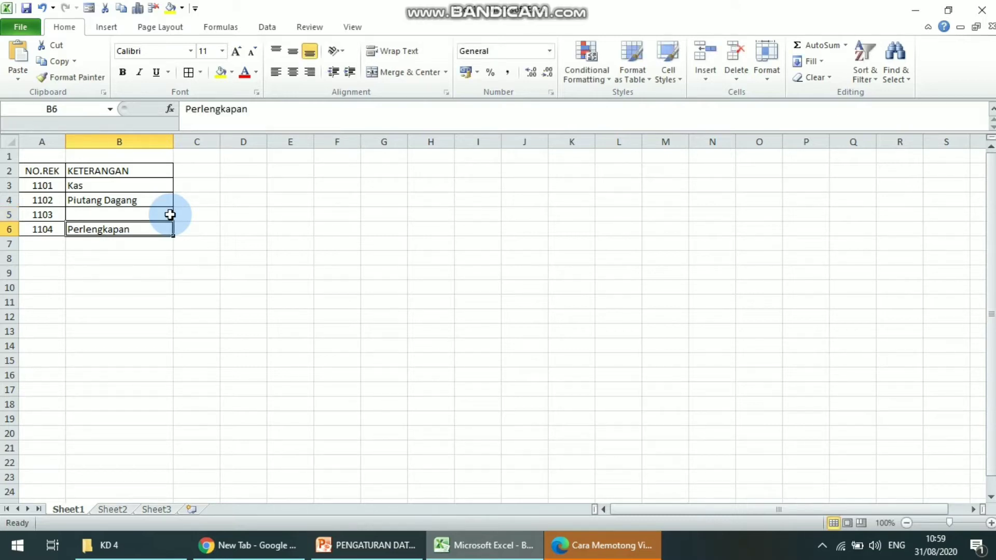
key("ctrl+z")
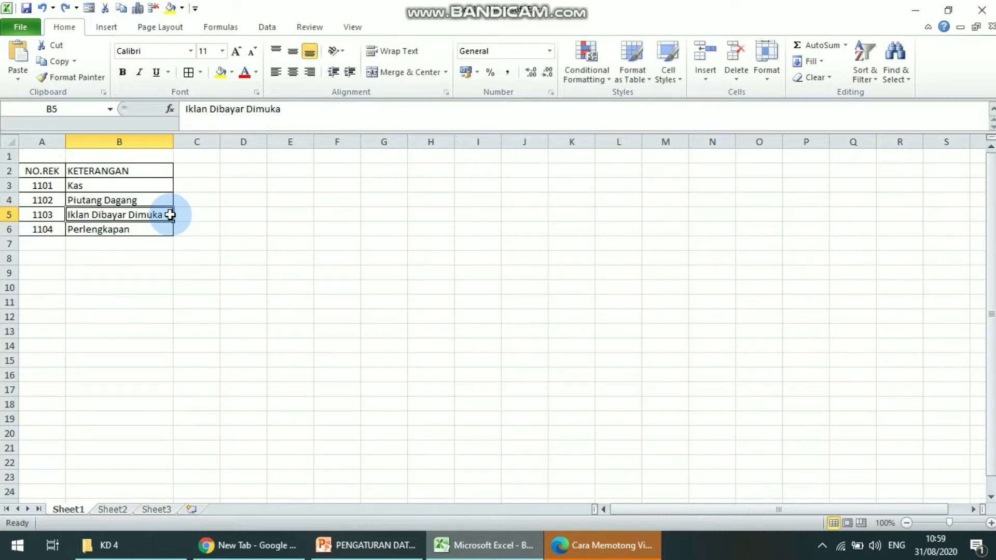
left_click(210, 111)
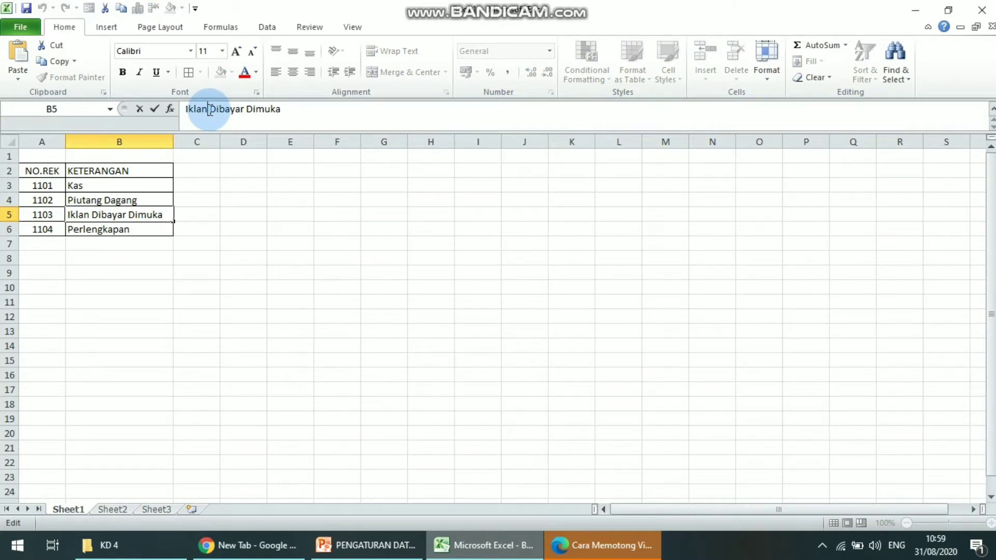
key("BackSpace")
key("BackSpace")
key("BackSpace")
key("BackSpace")
key("BackSpace")
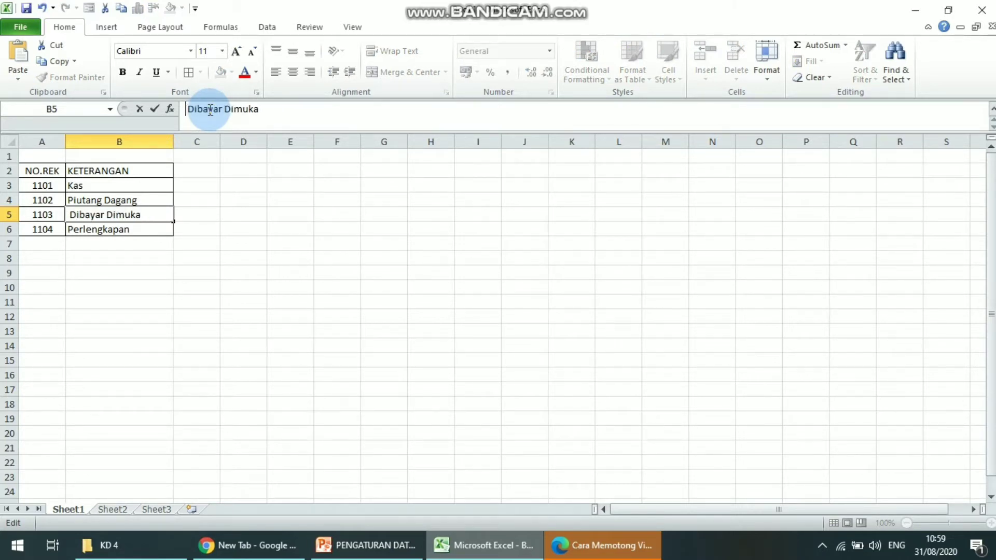
key("Caps_Lock")
type("A")
key("Caps_Lock")
type("suransi")
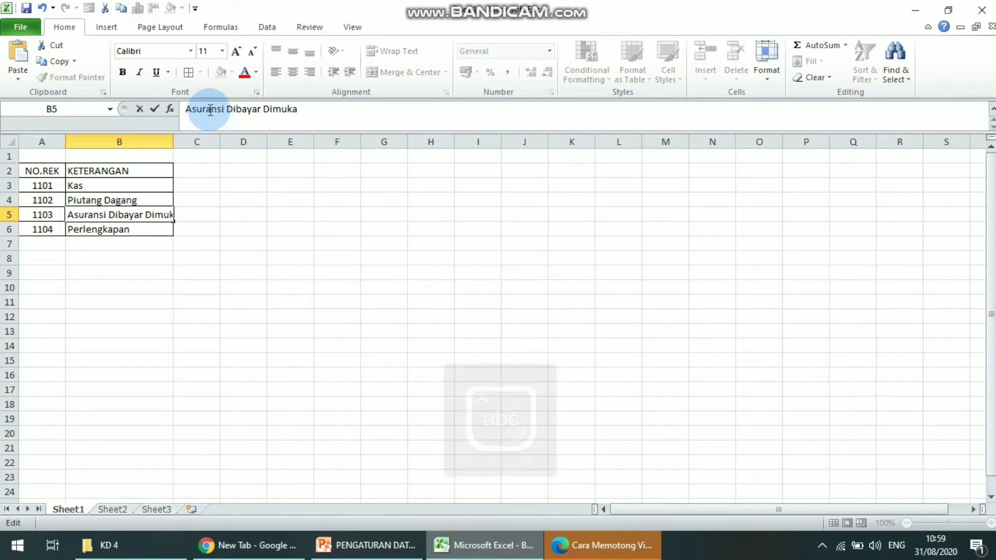
key("Return")
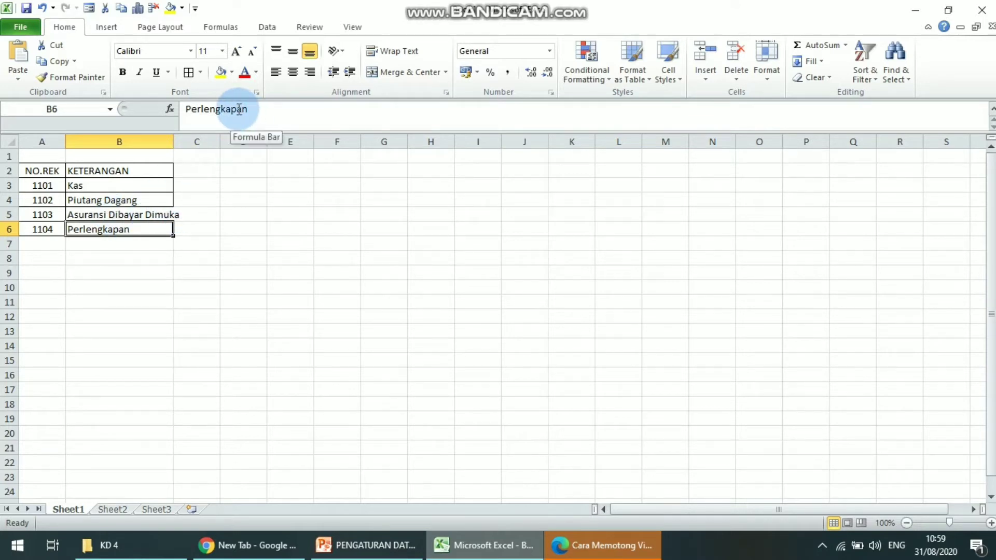
- Widen column B on Sheet1 so the full text of cell B5 fits inside the table
left_click(108, 216)
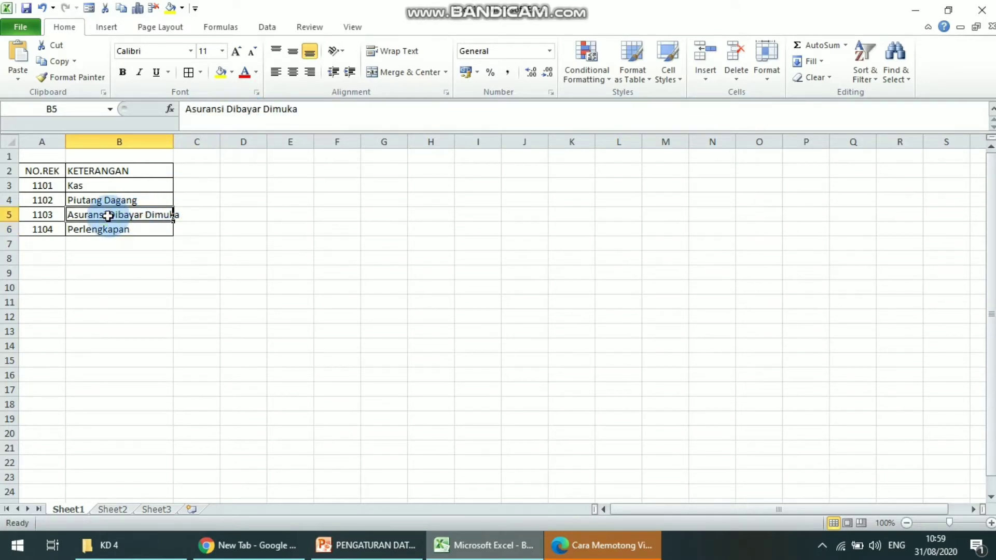
double_click(107, 216)
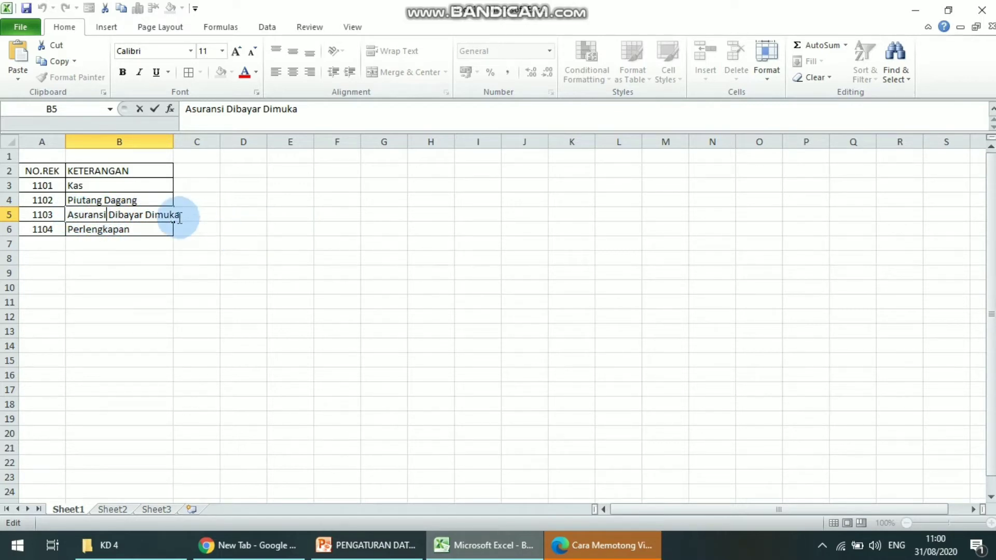
left_click(209, 239)
left_click(163, 220)
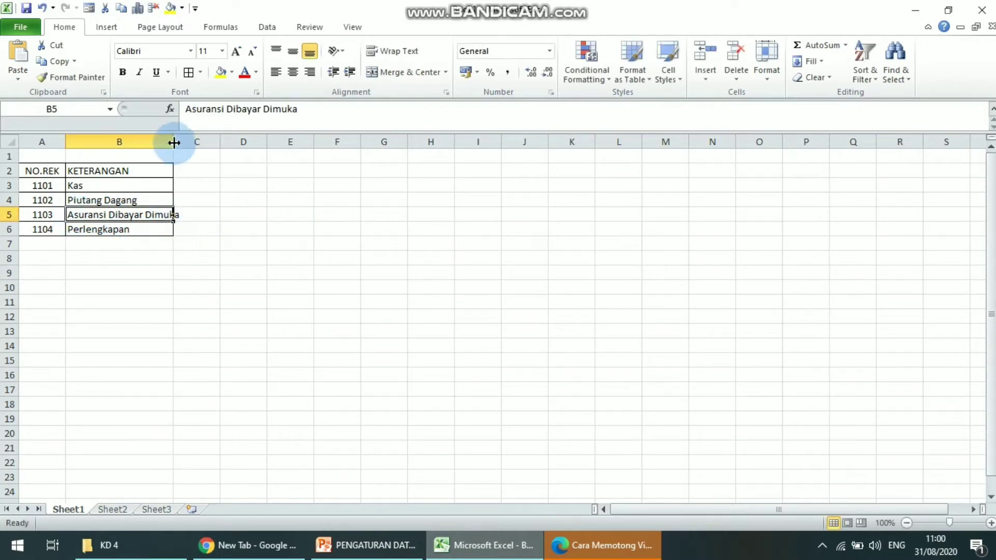
left_click_drag(173, 142, 185, 142)
left_click(398, 285)
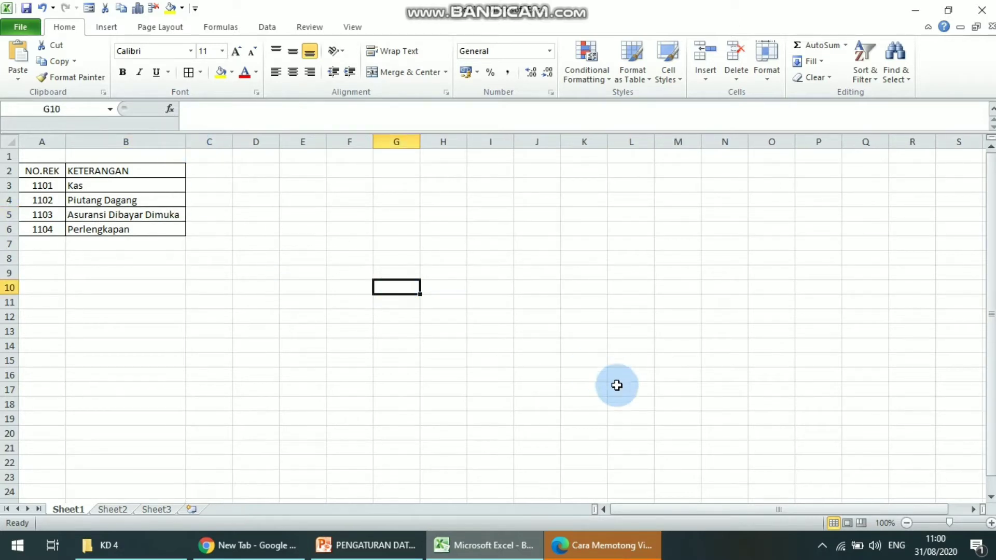
- Switch to the PowerPoint presentation and view slide 5 on copying data between cells, enlarged to 80%
left_click(373, 548)
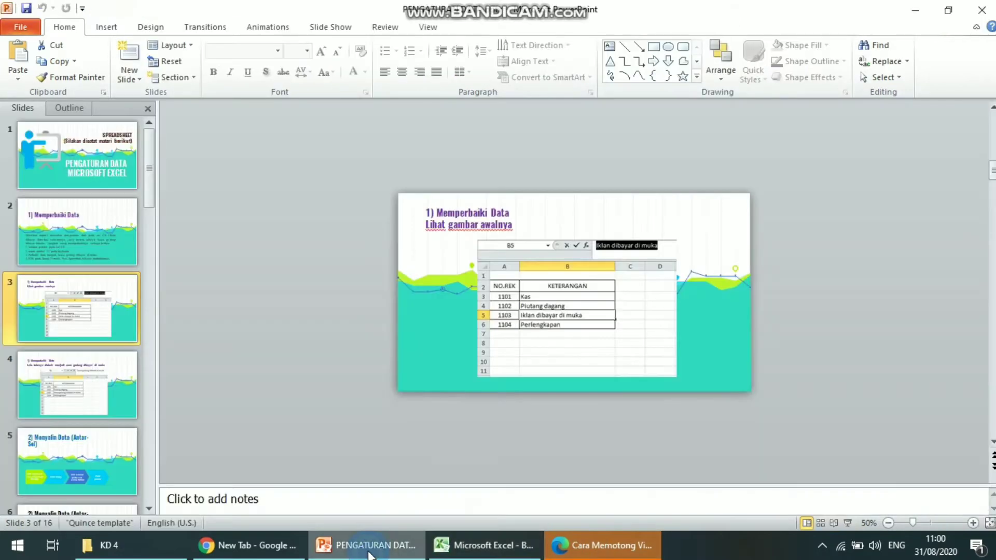
scroll(469, 459, "down", 2)
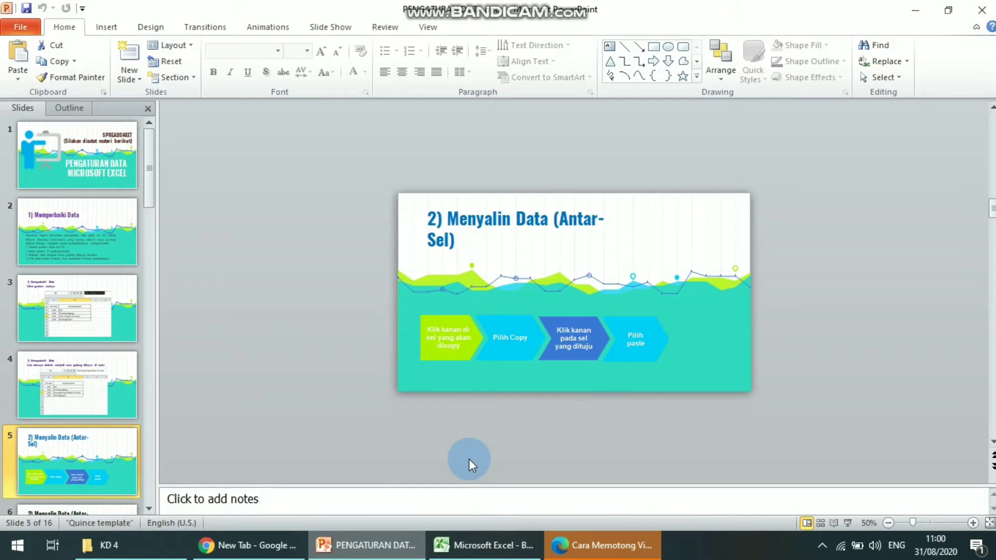
left_click(974, 523)
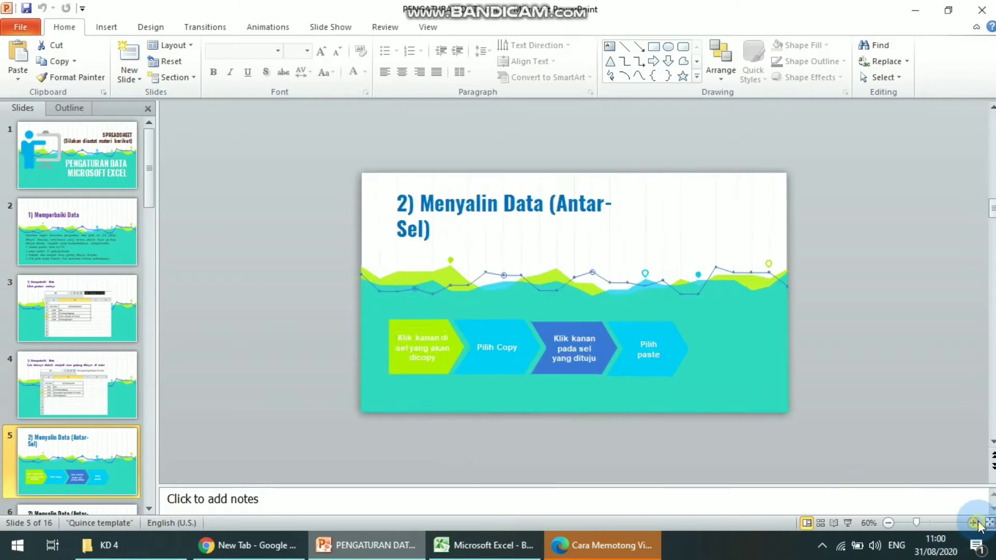
left_click(975, 522)
left_click(974, 523)
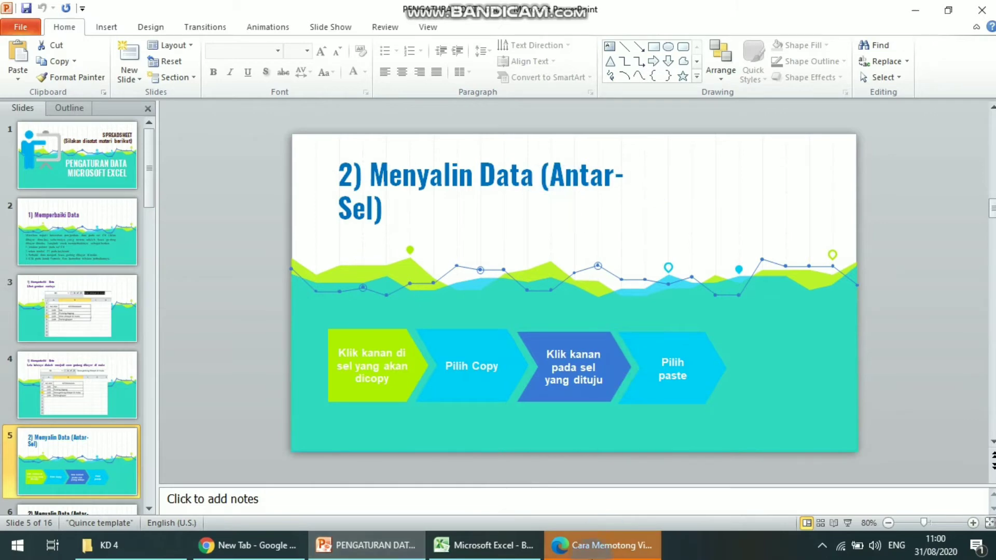
- Switch to Excel and copy "Kas" from cell B3 into cell B9 with its formatting
left_click(454, 533)
left_click(325, 259)
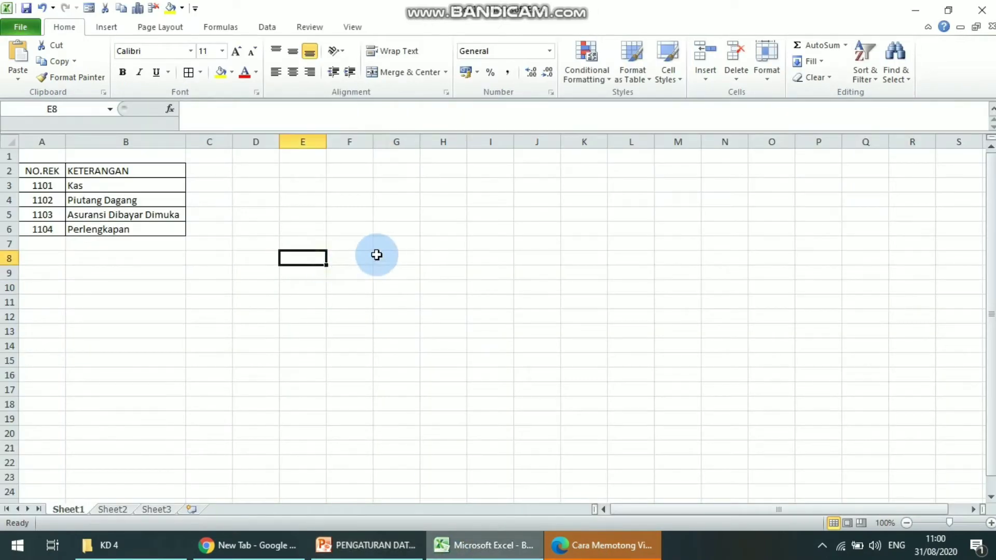
left_click(408, 255)
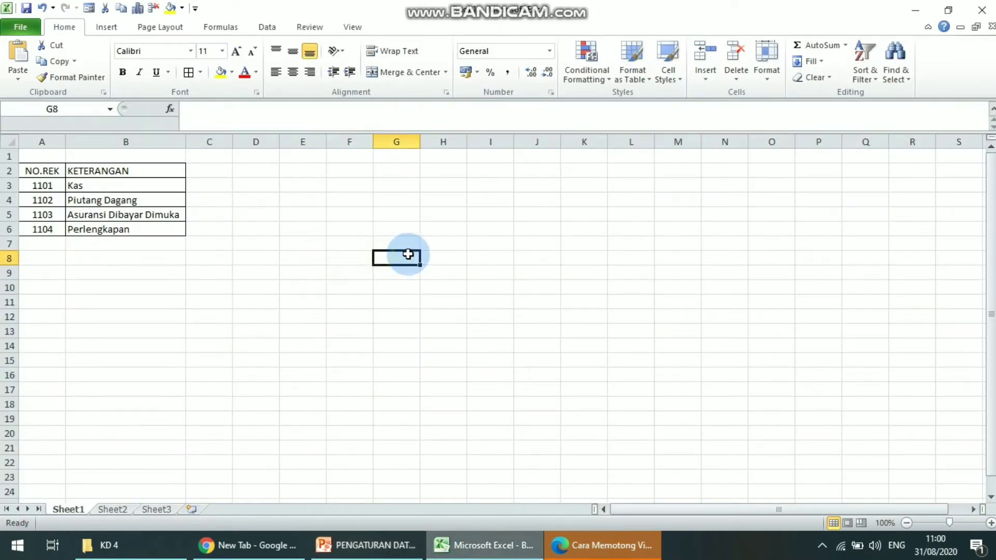
left_click(103, 185)
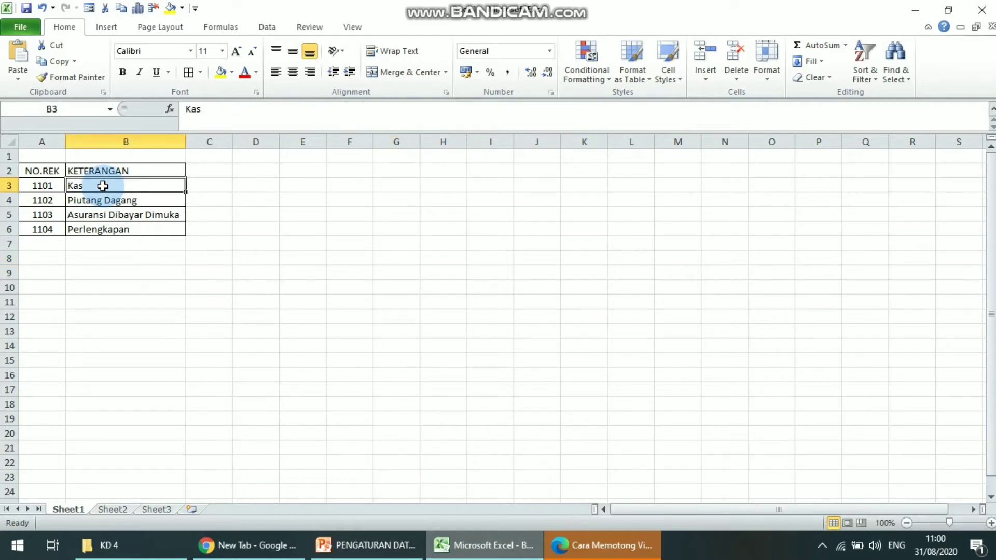
right_click(163, 186)
left_click(196, 213)
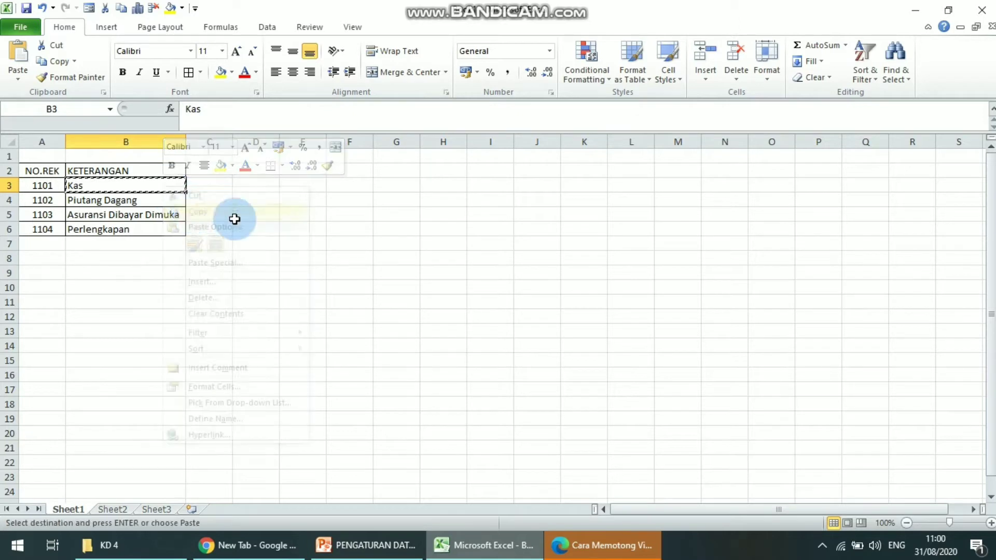
left_click(114, 276)
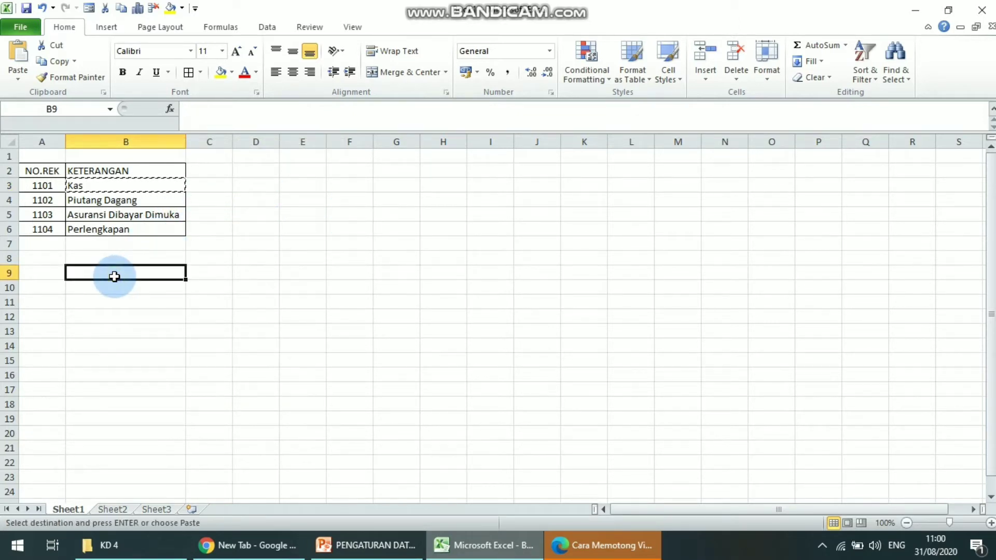
right_click(114, 276)
mouse_move(175, 98)
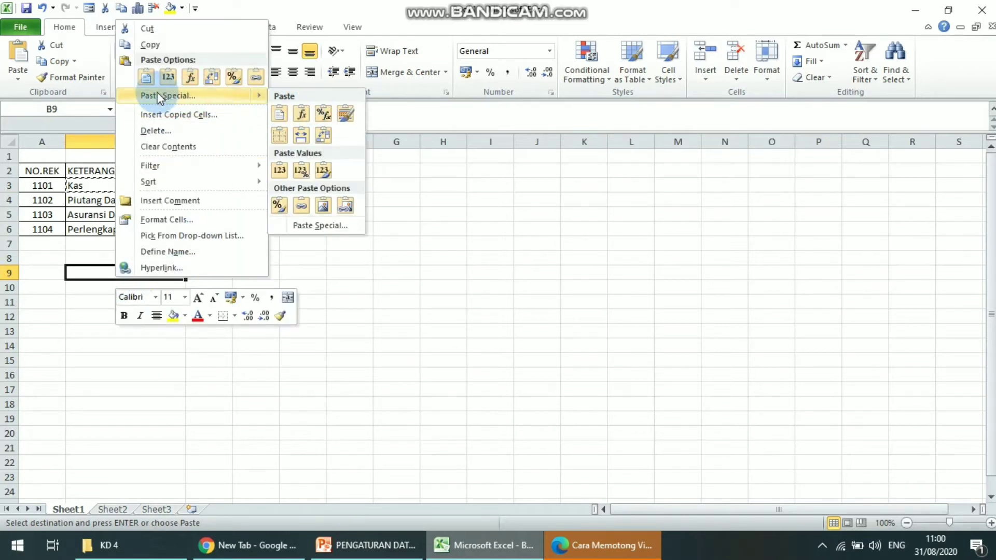
left_click(151, 79)
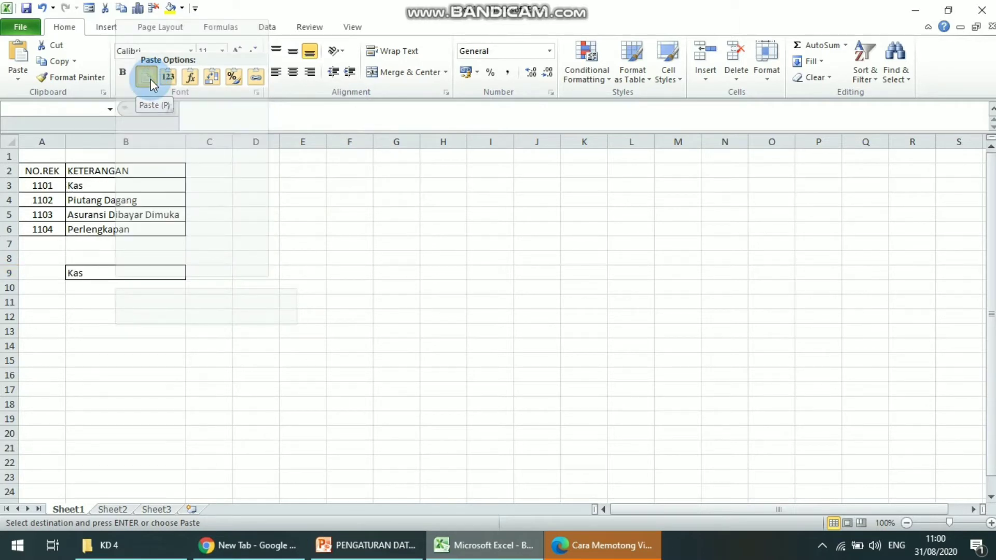
left_click(305, 272)
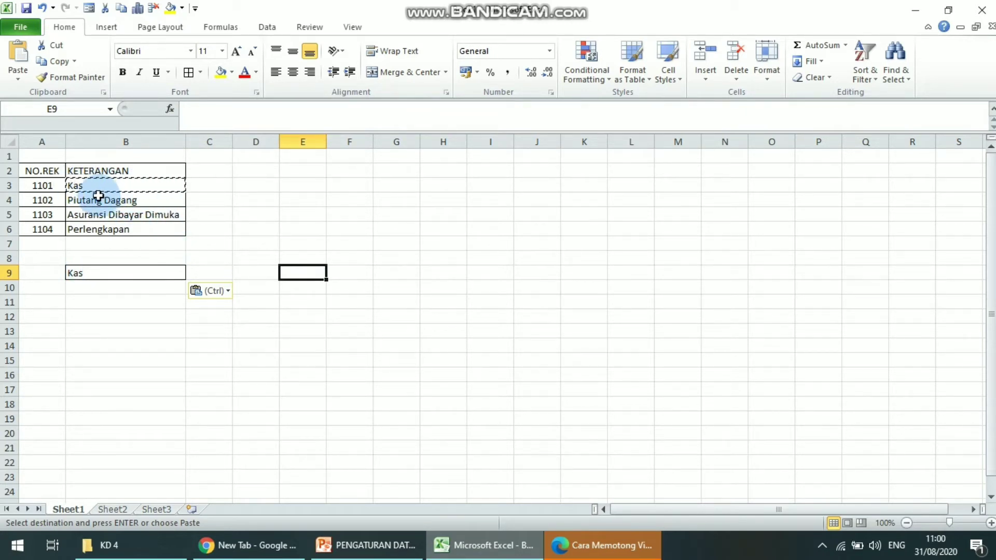
left_click(174, 276)
left_click(303, 360)
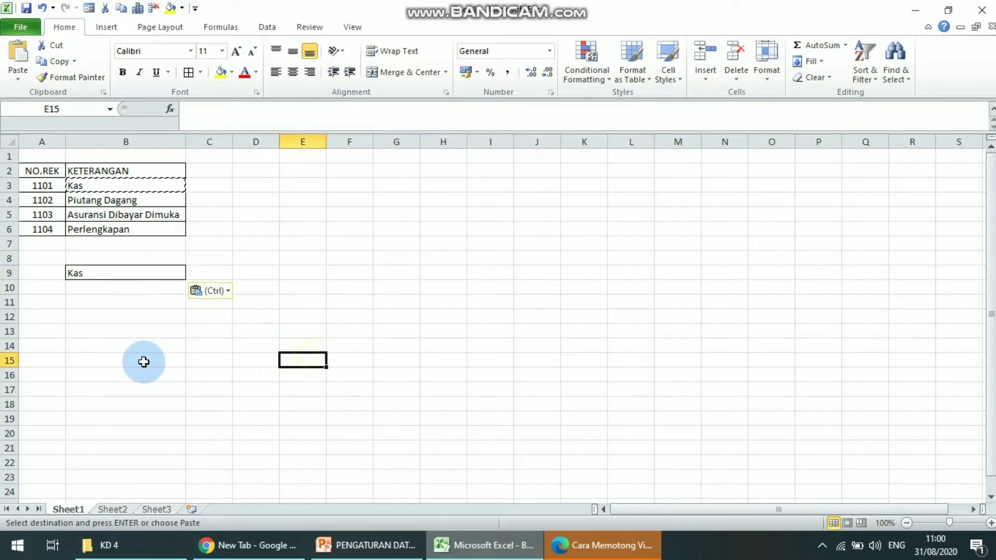
left_click(145, 360)
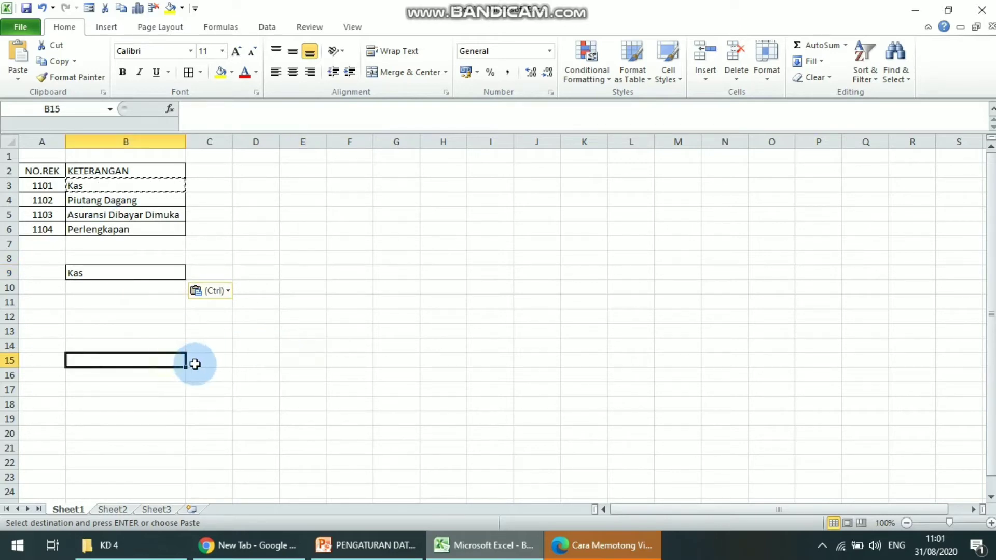
- Switch to the PowerPoint presentation and view slide 6 on copying data between sheets
left_click(366, 545)
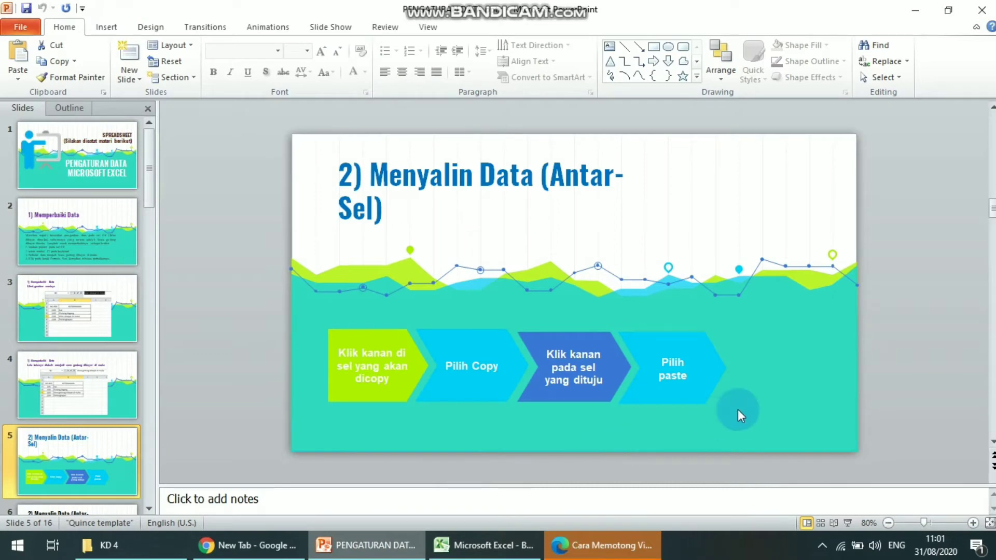
scroll(737, 410, "down", 1)
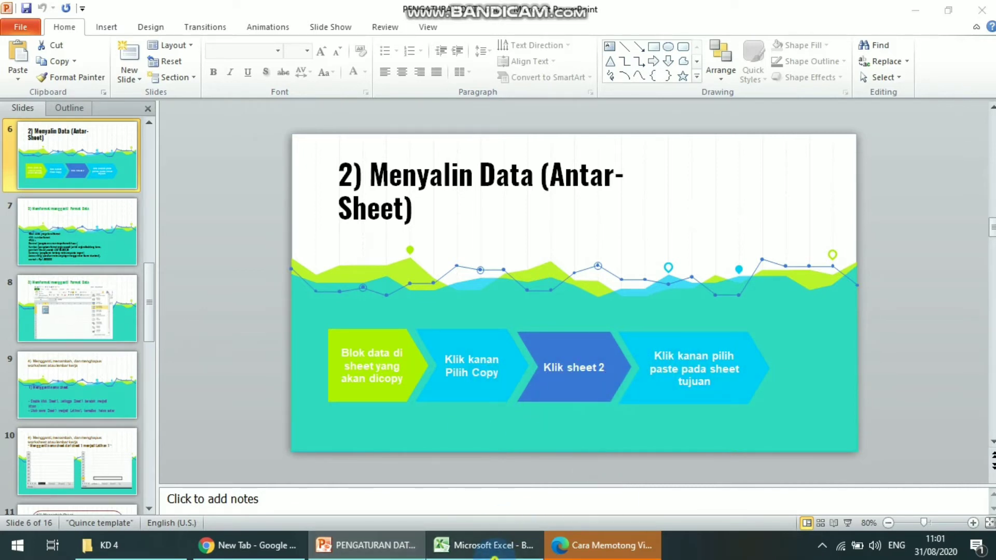
- Switch to Excel and copy the table A2:B6 from Sheet1 to cell A1 of Sheet2
left_click(487, 545)
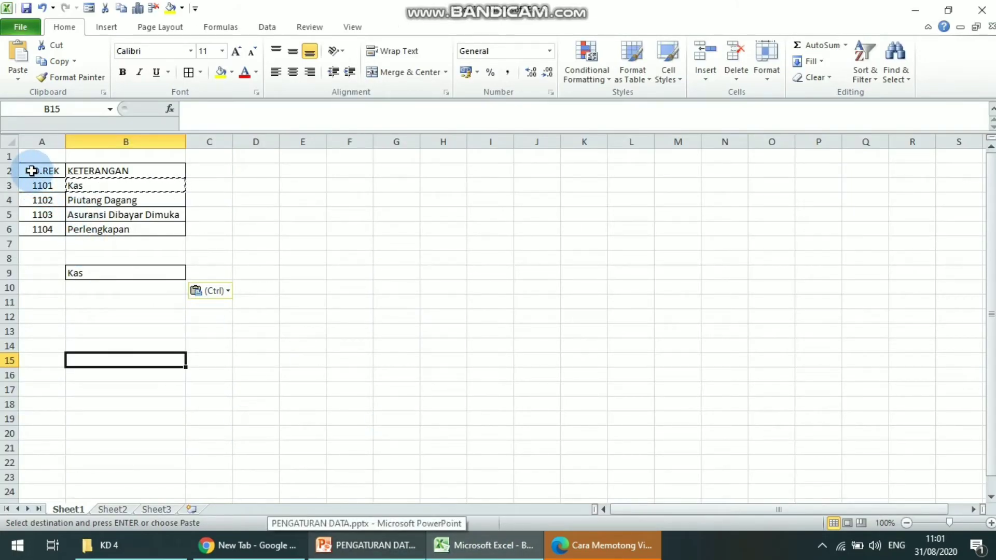
left_click_drag(31, 171, 175, 232)
right_click(174, 231)
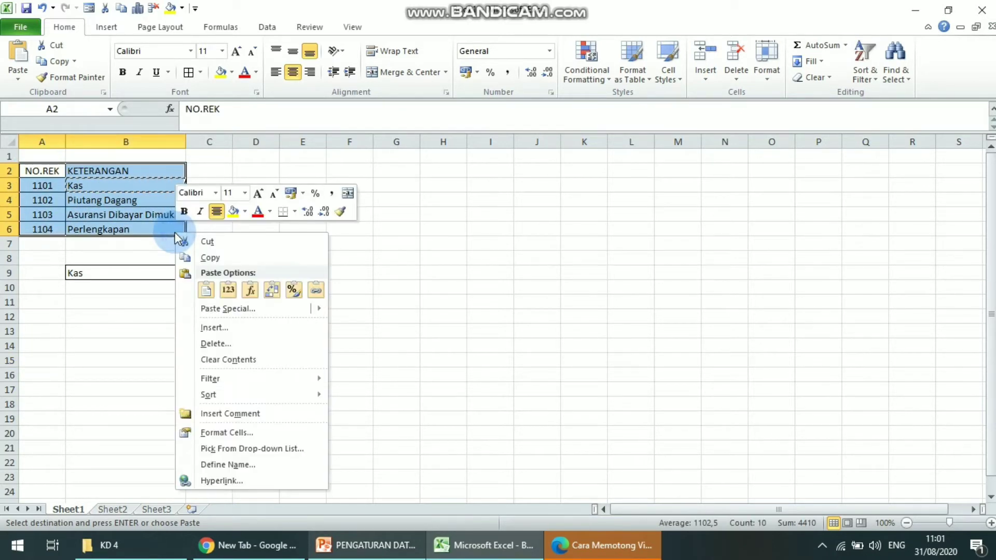
left_click(212, 257)
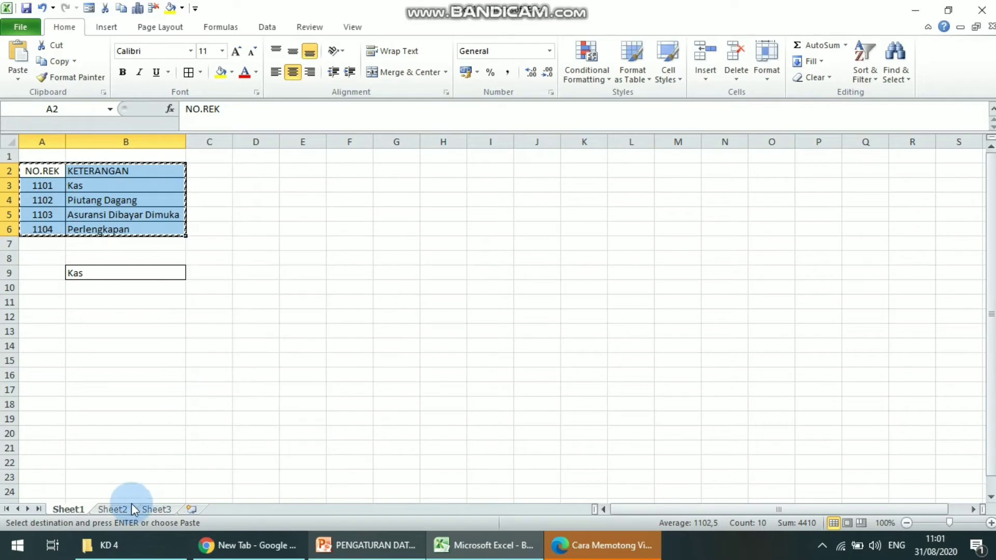
left_click(118, 509)
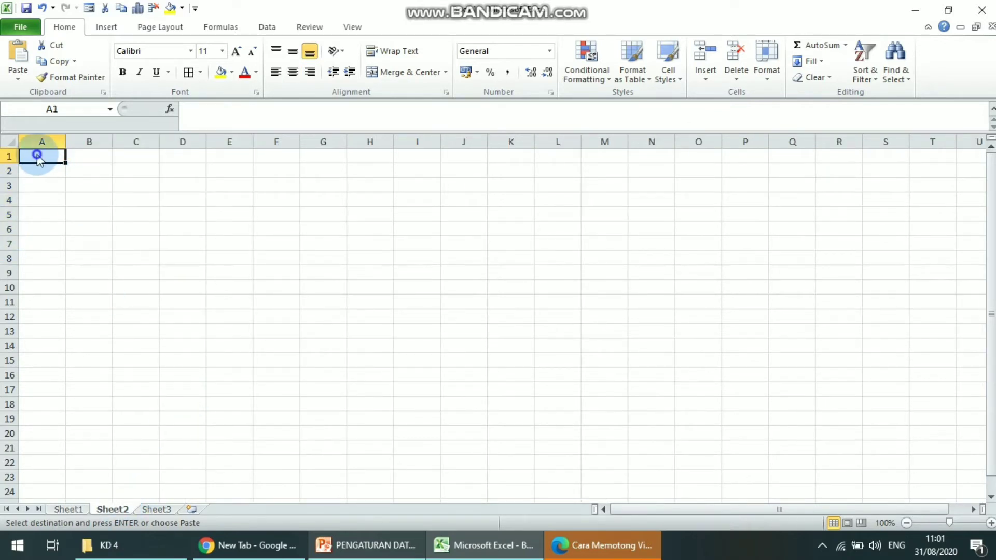
right_click(39, 159)
left_click(76, 211)
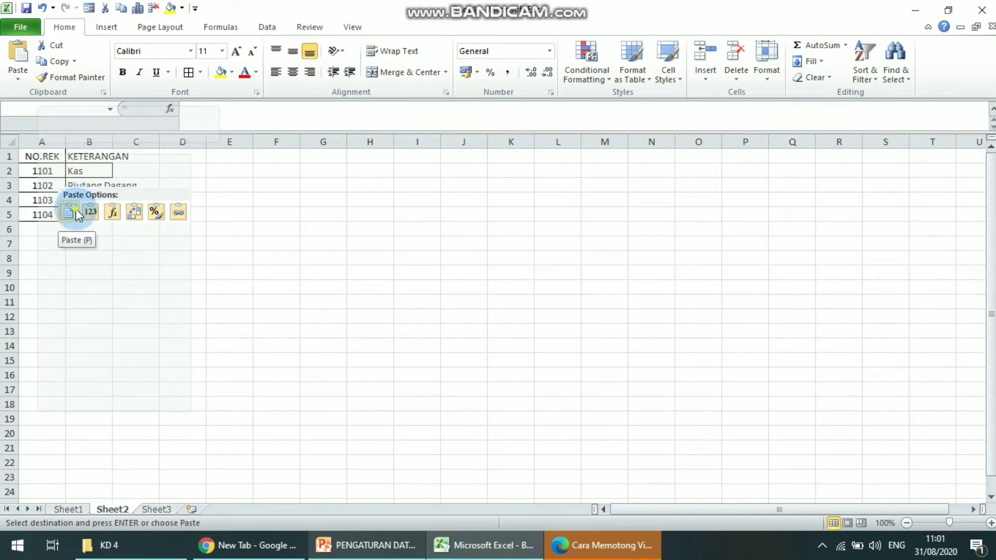
- Widen column B on Sheet2 to fit its text and compare the copied table with the original on Sheet1
left_click_drag(112, 136, 197, 136)
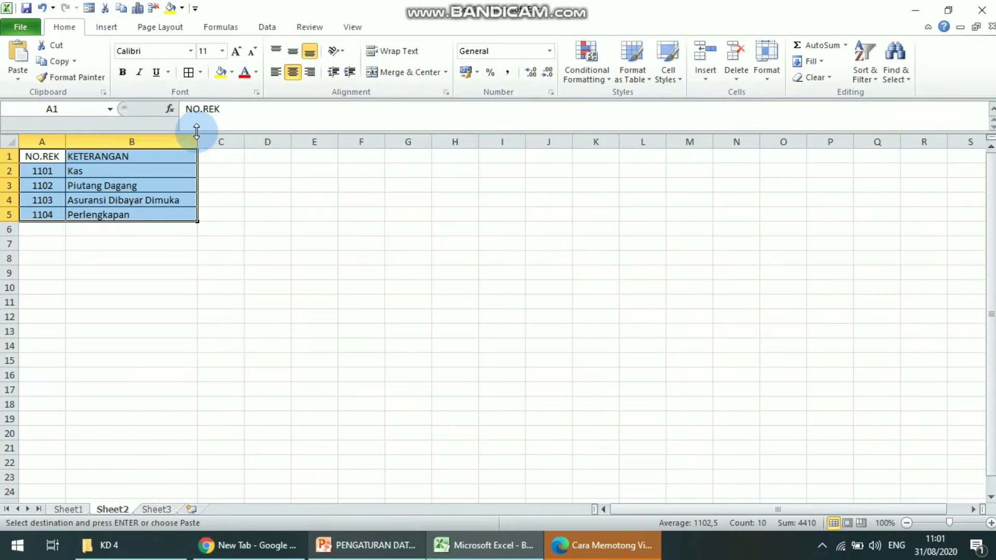
left_click(130, 255)
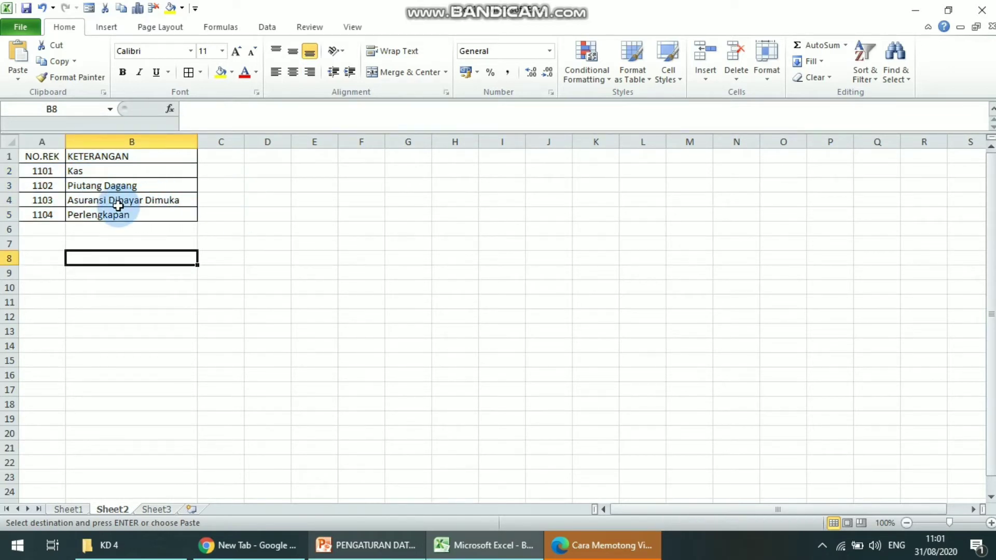
left_click(74, 510)
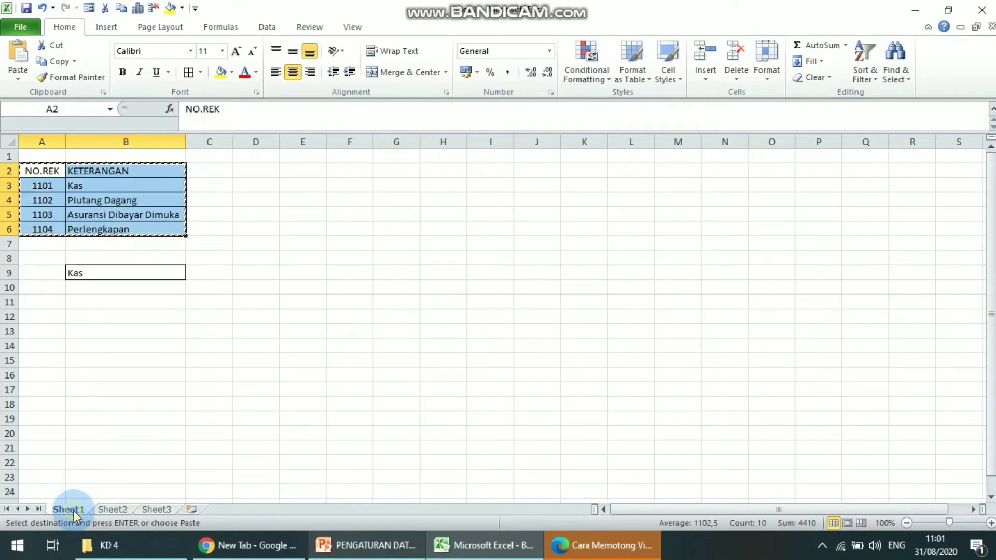
left_click(112, 511)
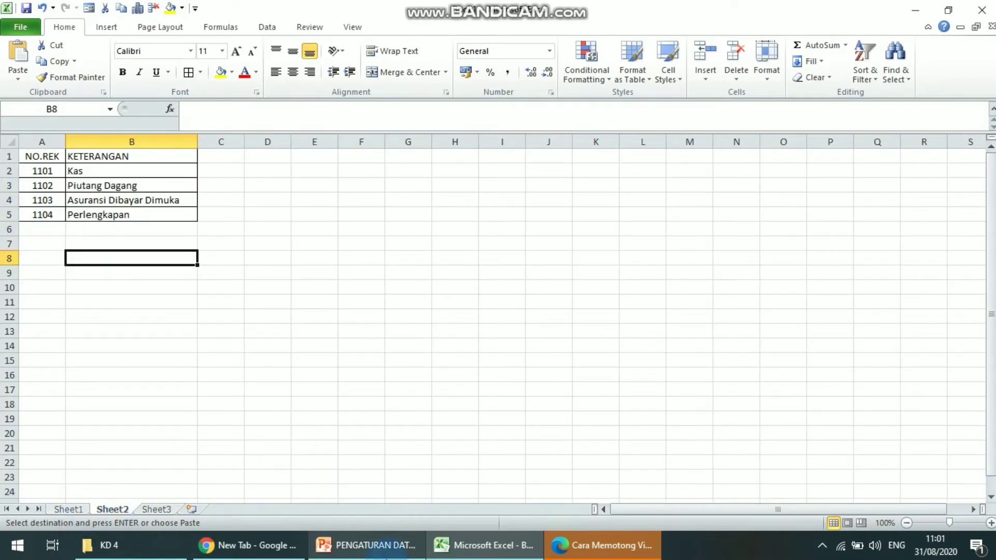
- View slide 7 on changing data formats in PowerPoint, and browse the available number formats in Excel
left_click(387, 549)
scroll(521, 441, "down", 1)
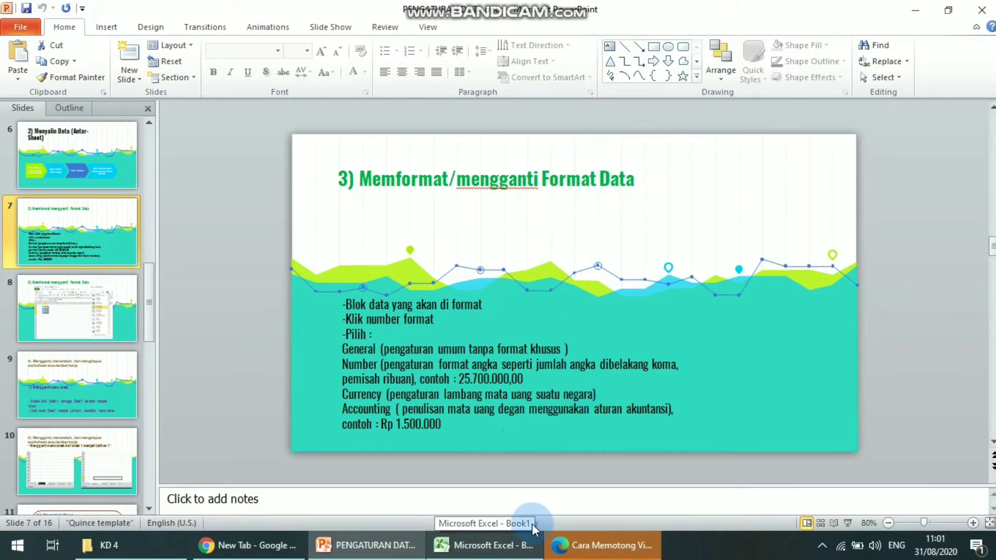
left_click(485, 546)
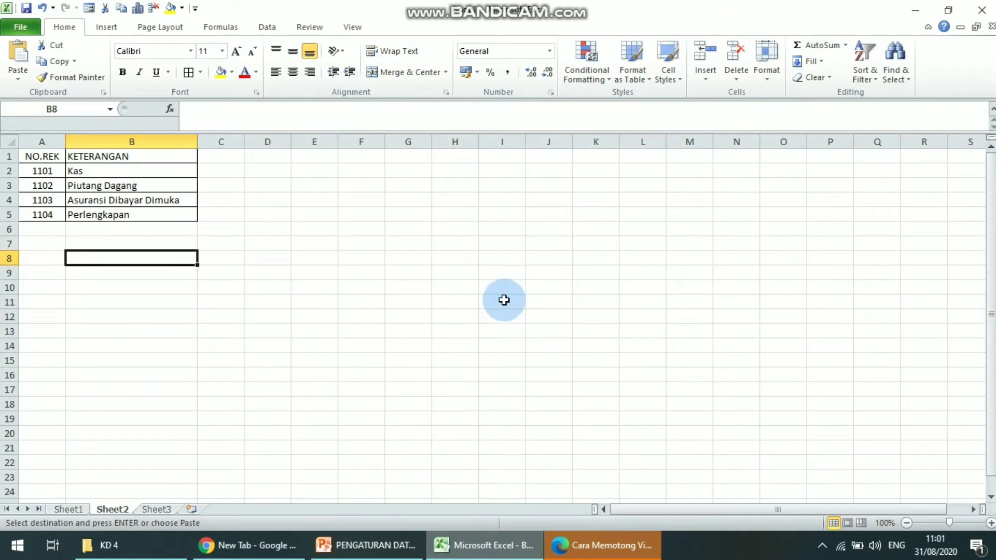
left_click(551, 50)
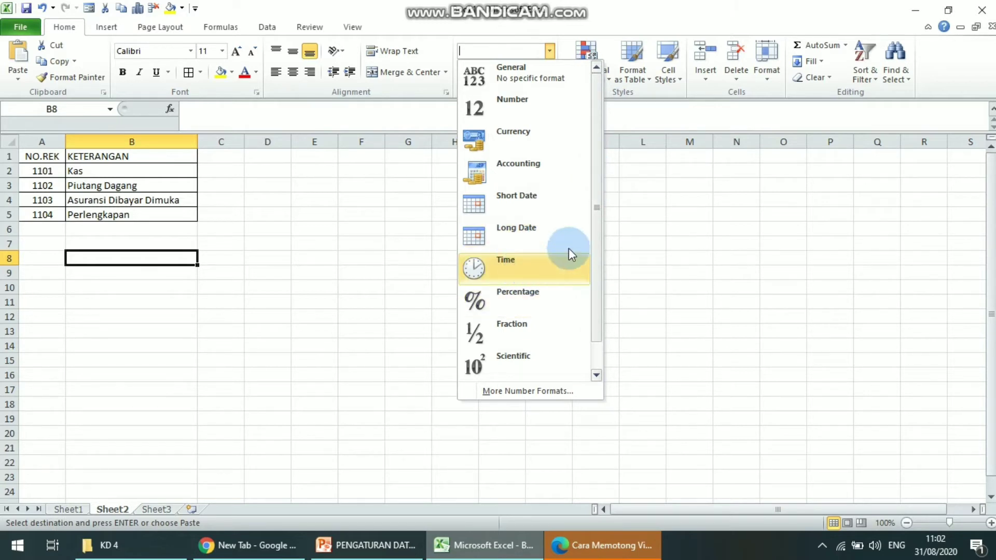
left_click_drag(596, 202, 597, 254)
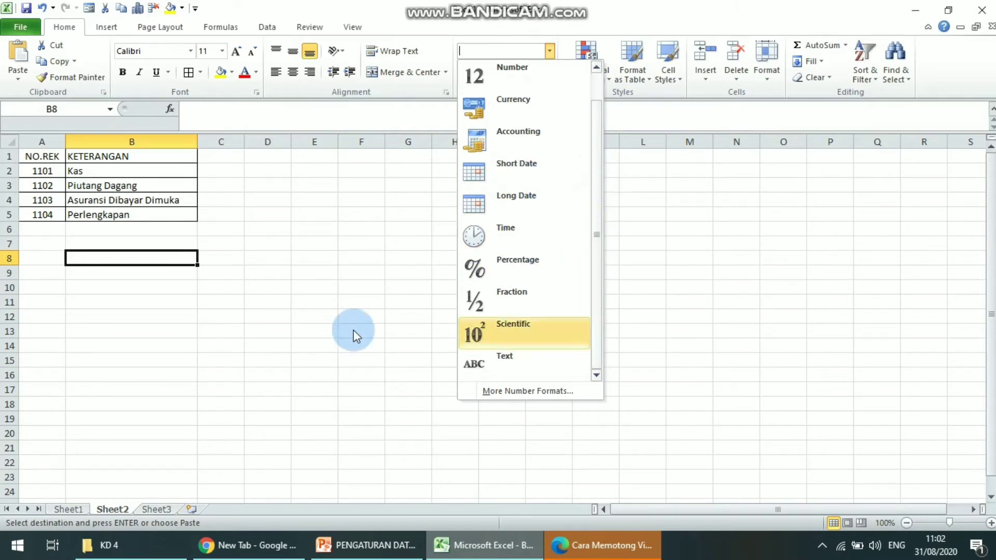
- Enter 1000000 in cell B8 of Sheet2 and apply the Accounting number format to it
left_click(132, 263)
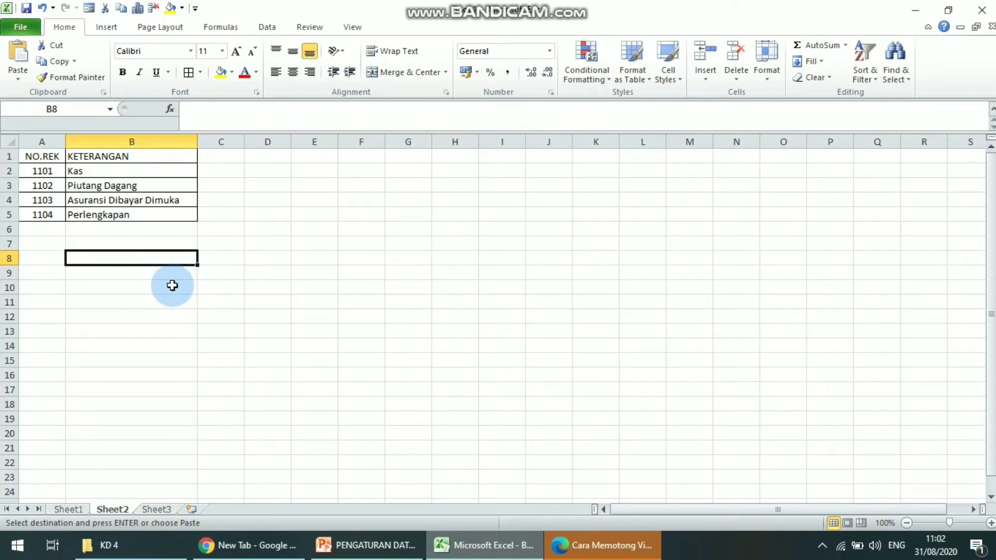
type("1000000")
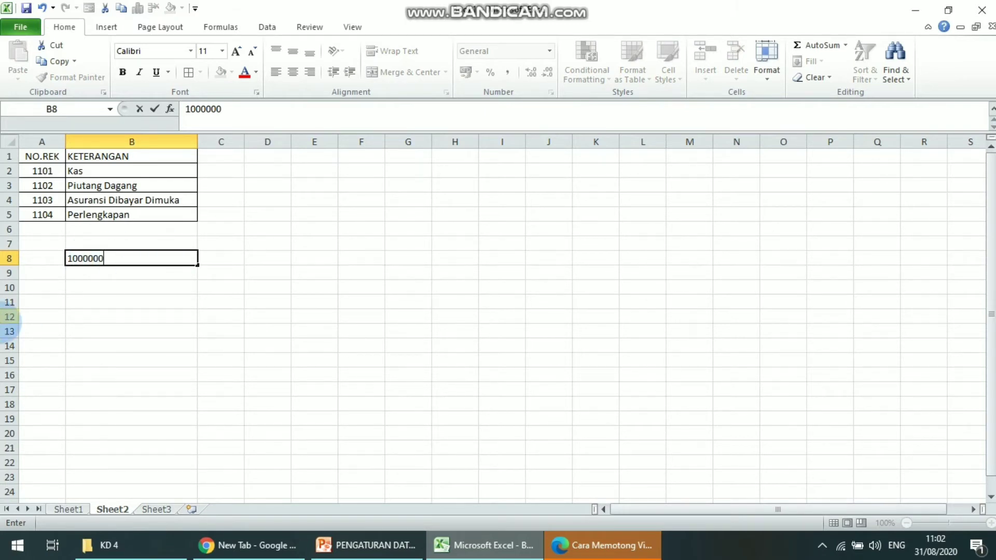
key("Return")
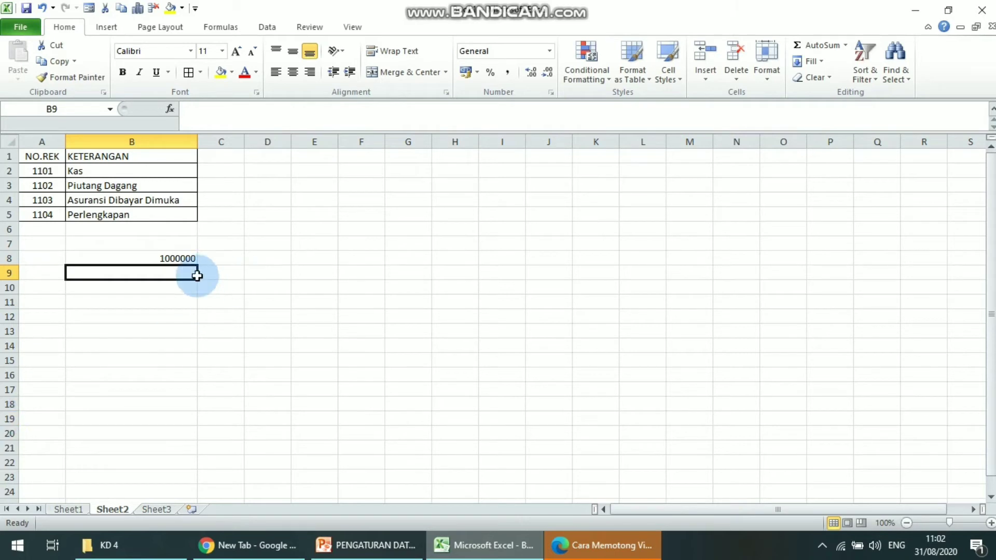
left_click(148, 257)
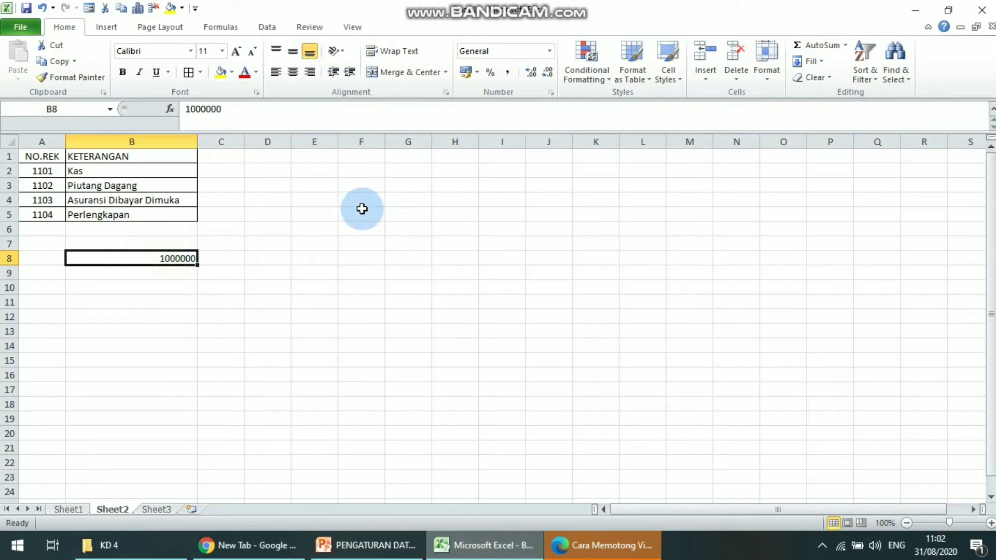
left_click(550, 52)
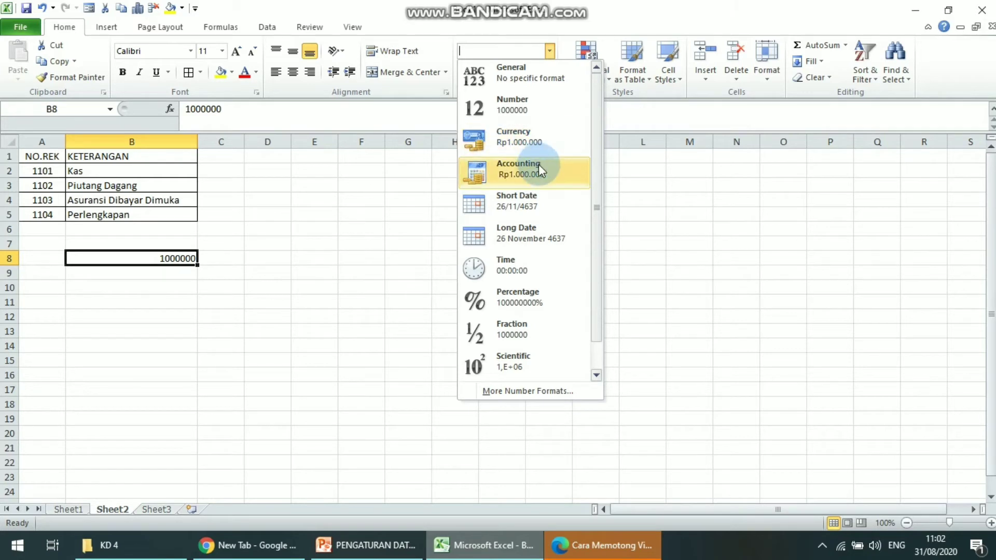
left_click(506, 173)
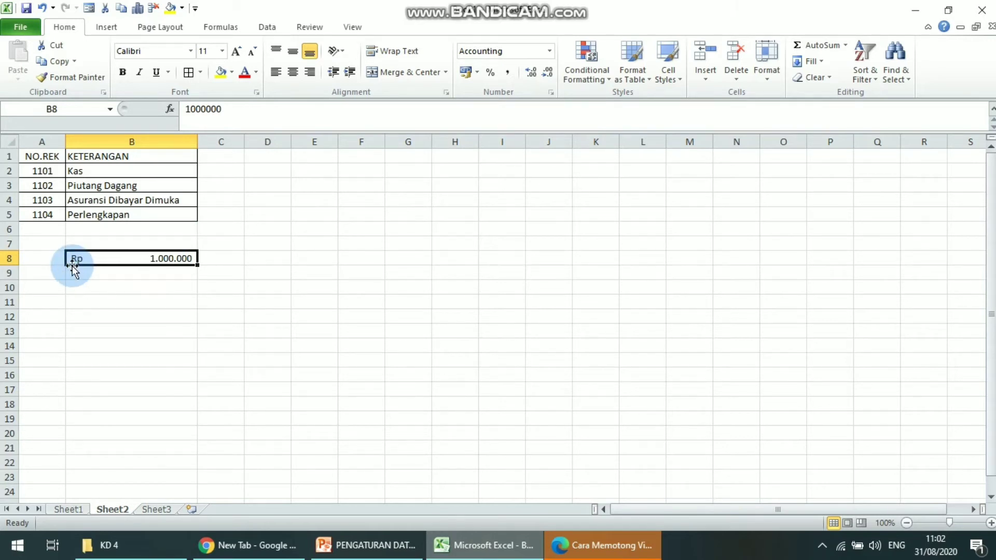
- Try the Currency format on cell B8, and set the cell back to the Accounting format
left_click(549, 51)
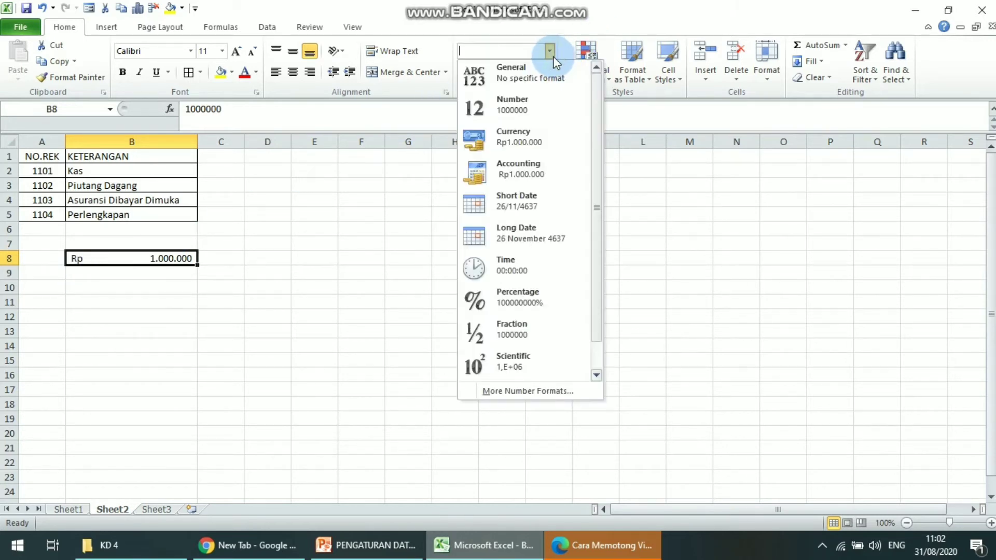
left_click(524, 137)
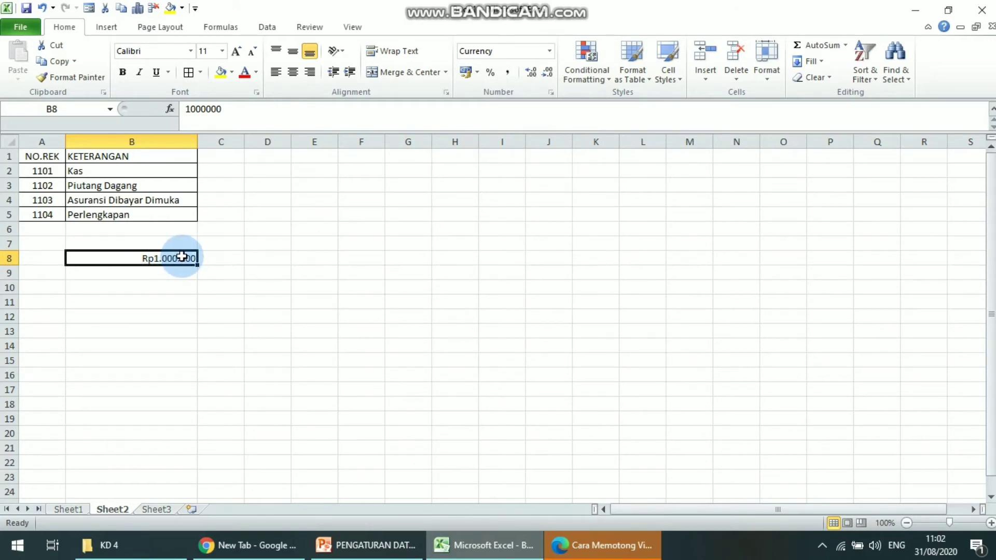
left_click(553, 54)
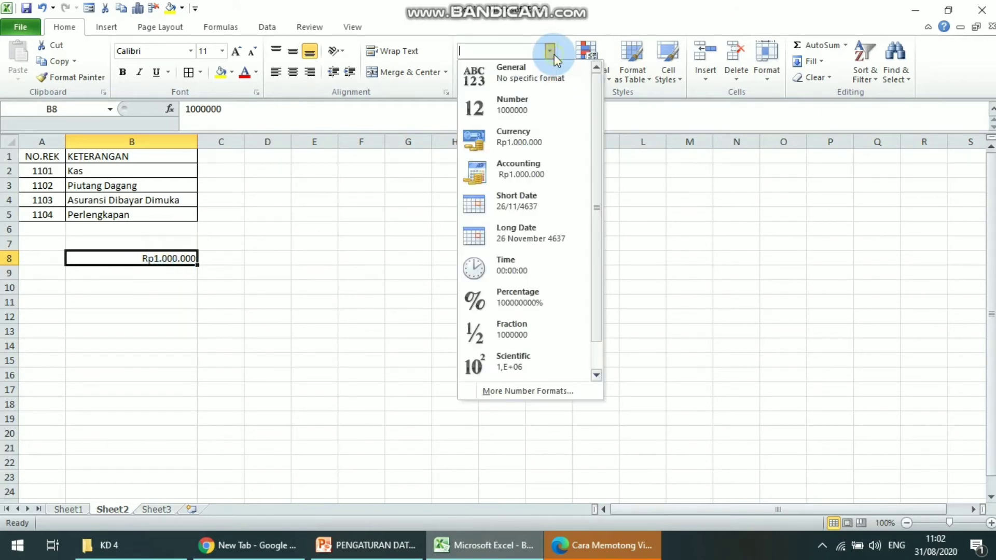
left_click(512, 164)
- Enter 1000000 in cell B9, directly below the formatted amount
left_click(140, 283)
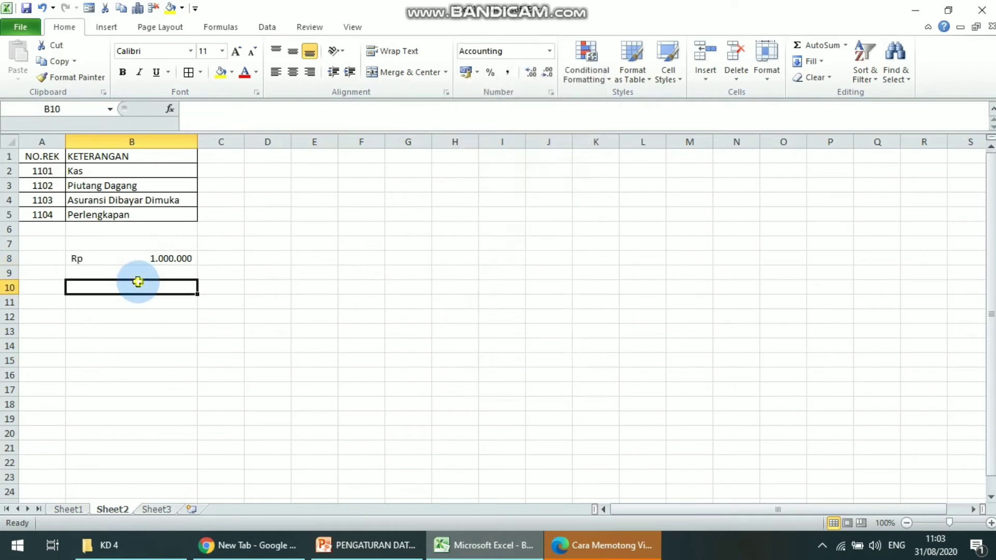
left_click(135, 275)
type("1")
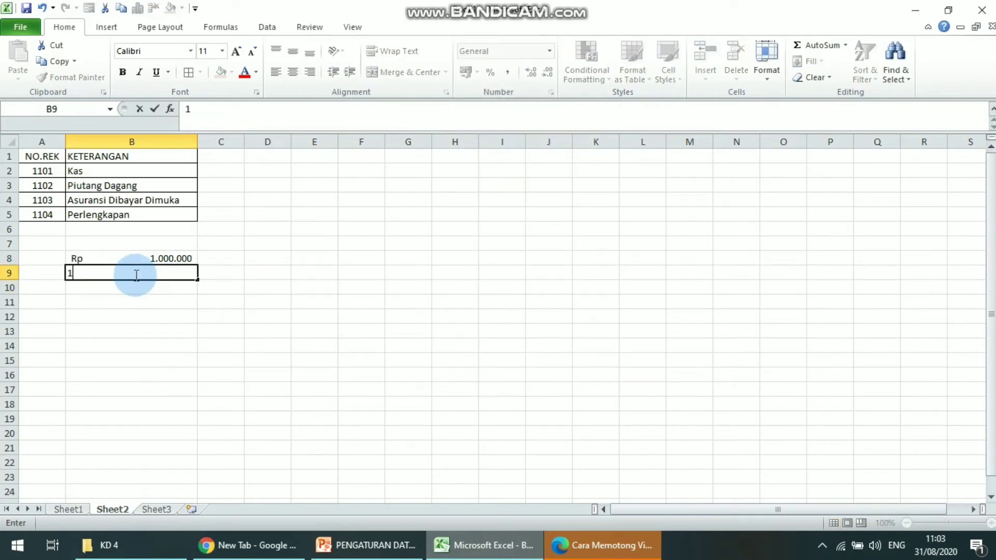
key("Caps_Lock")
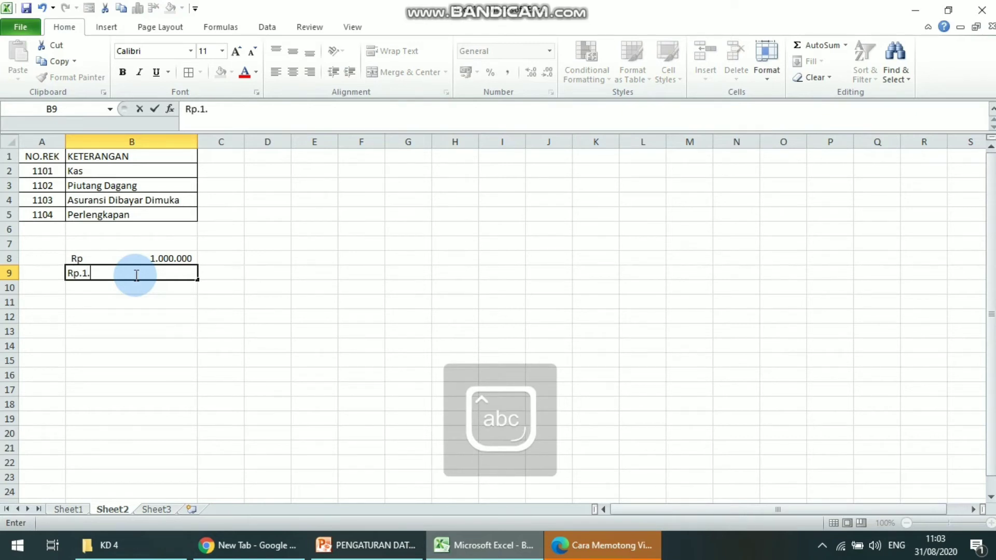
key("BackSpace")
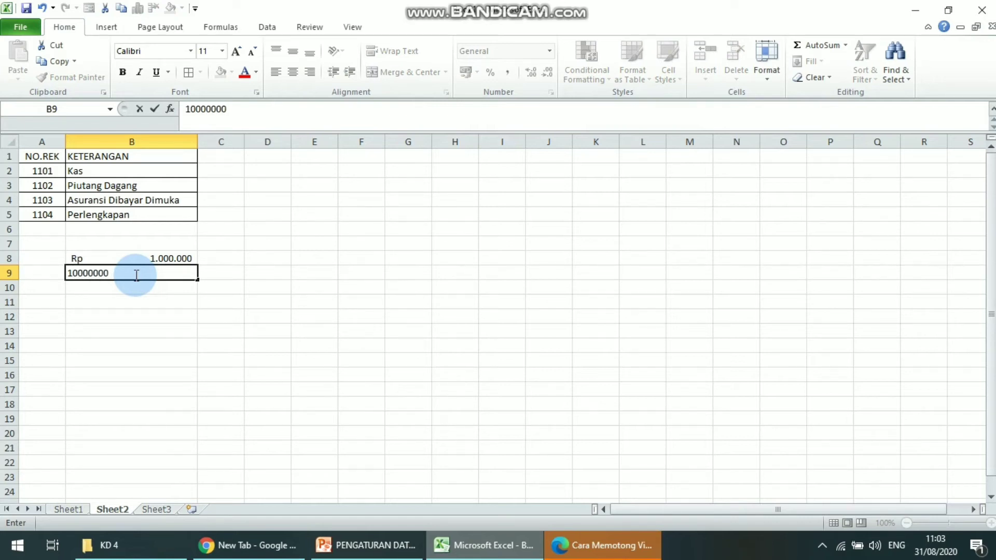
key("Return")
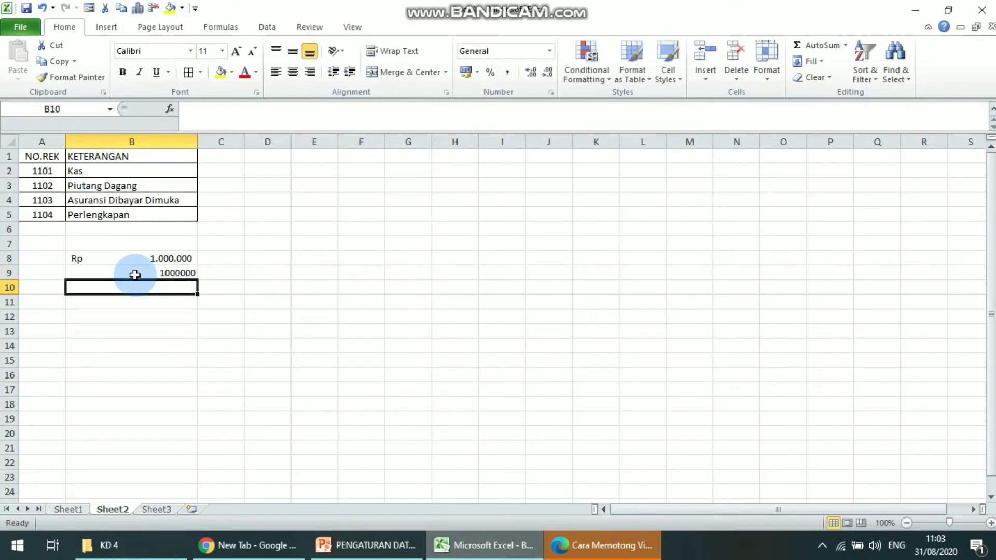
- Apply the Accounting number format to the amount in cell B9
left_click(135, 275)
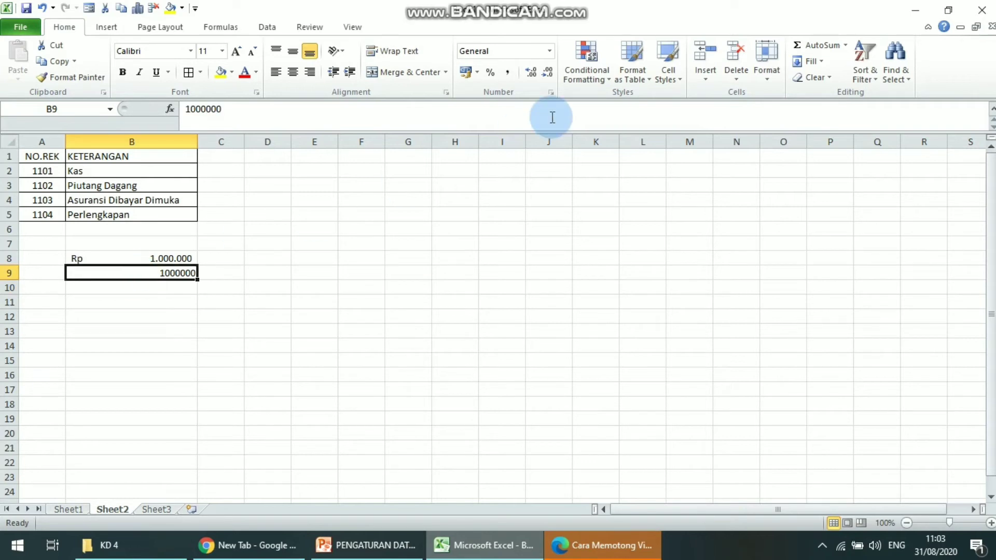
left_click(549, 51)
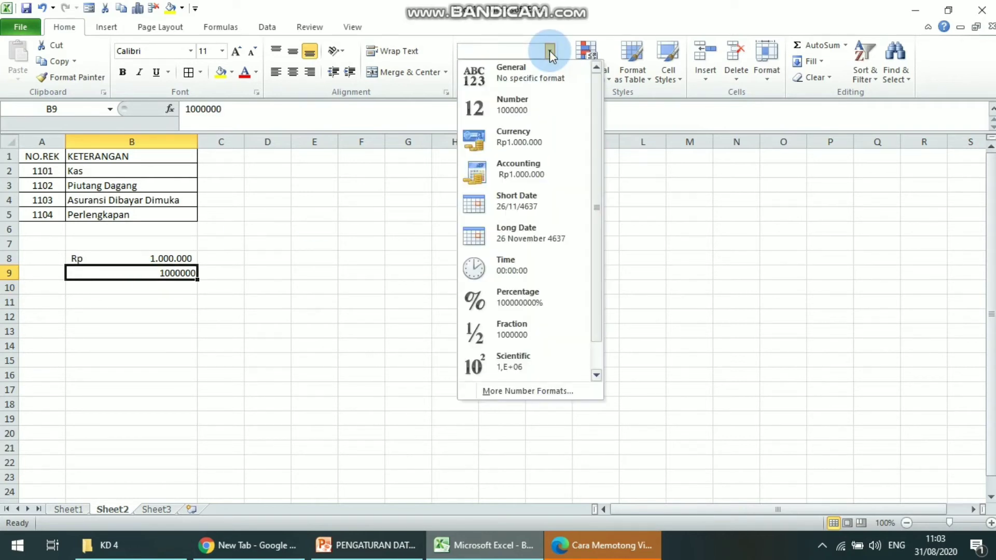
left_click(528, 167)
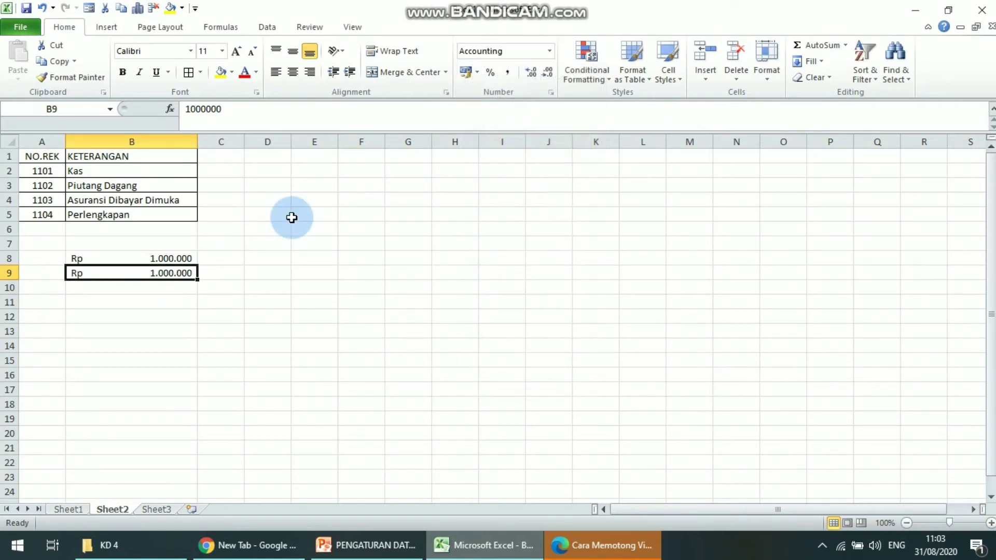
left_click(269, 276)
- Switch to the PowerPoint presentation and advance to slide 9 on renaming worksheets
left_click(402, 549)
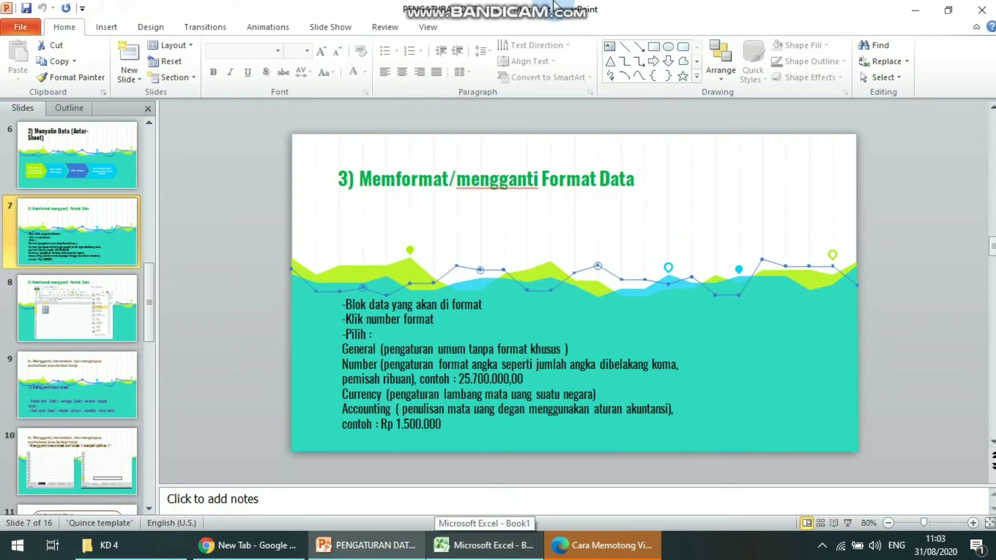
scroll(459, 366, "down", 1)
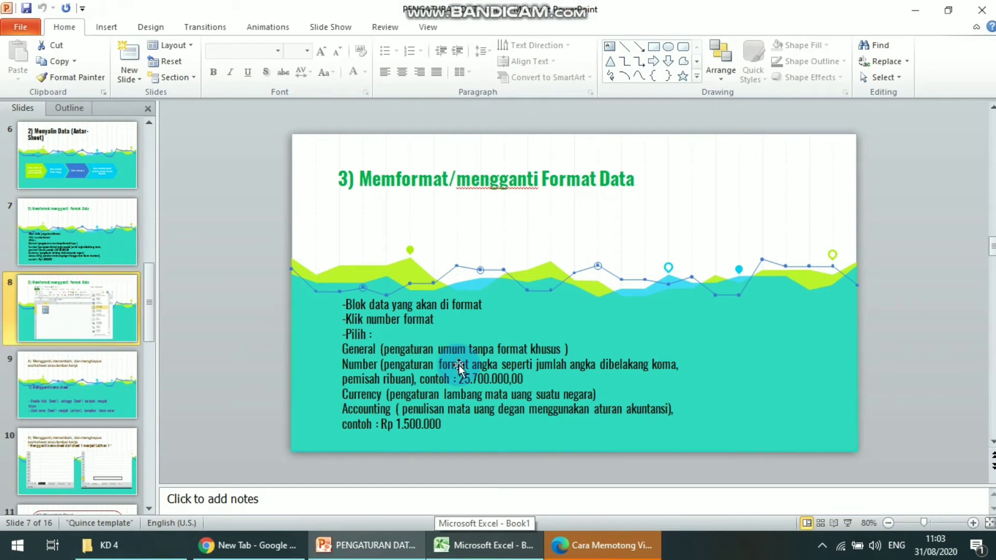
scroll(459, 366, "down", 1)
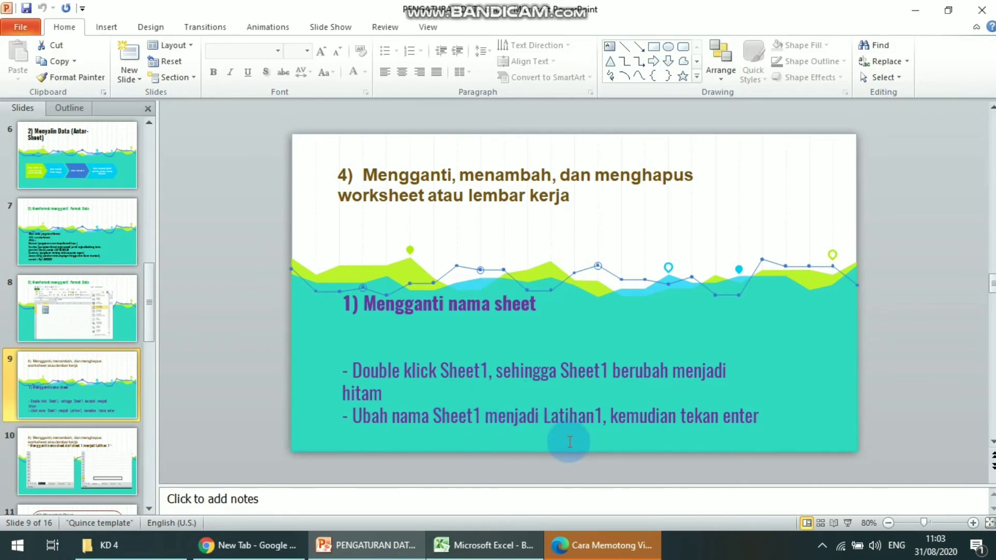
- Switch to Excel, look through Sheet1, Sheet2 and Sheet3, and return to Sheet1
left_click(487, 552)
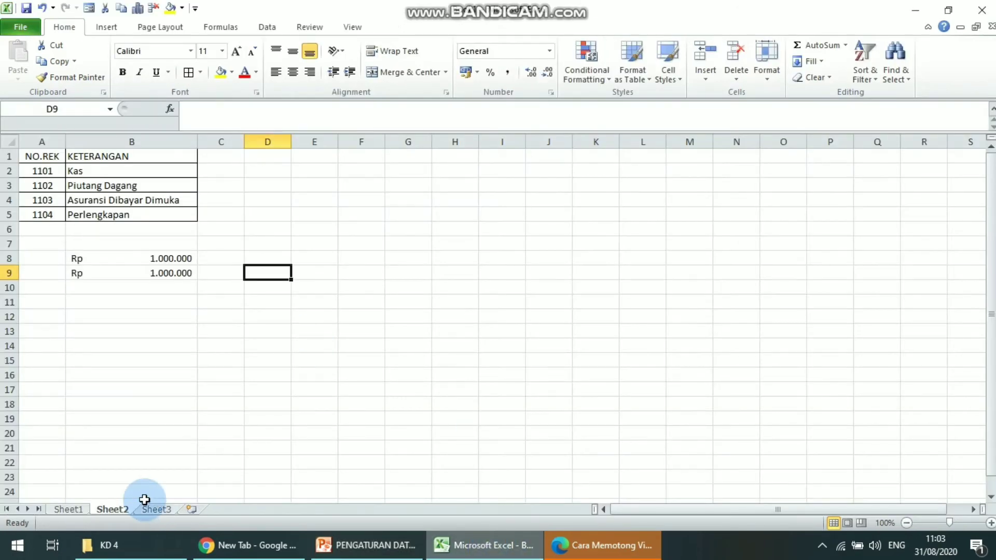
left_click(67, 510)
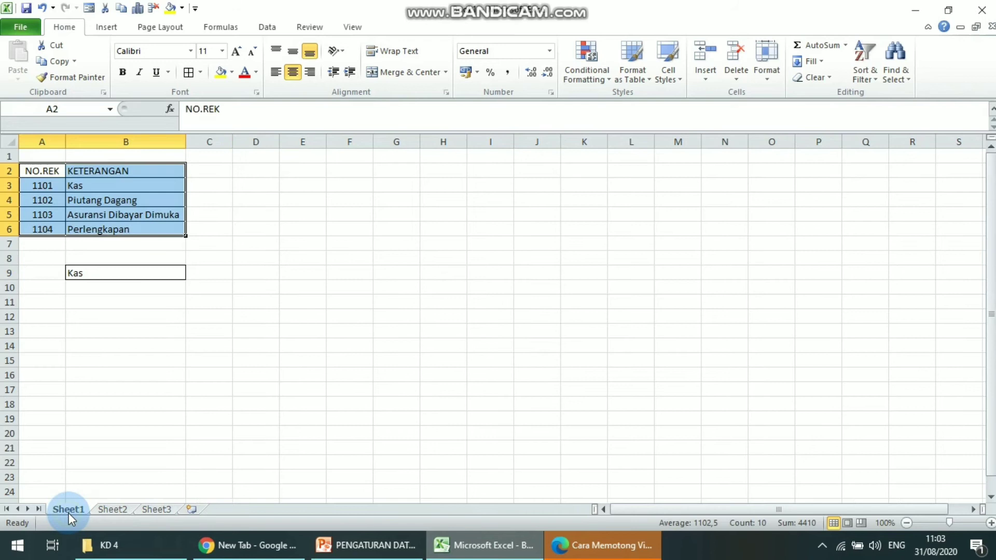
left_click(111, 509)
left_click(158, 510)
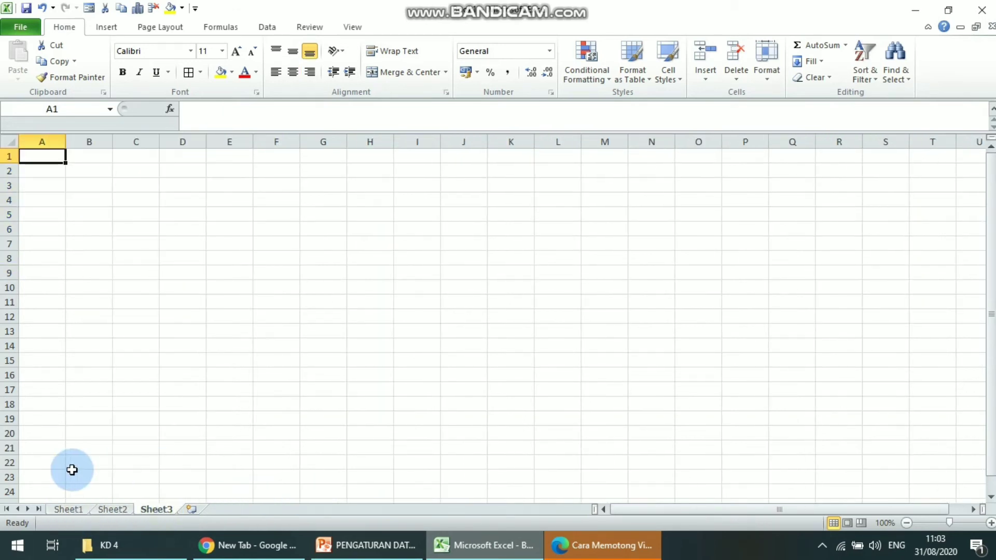
left_click(70, 509)
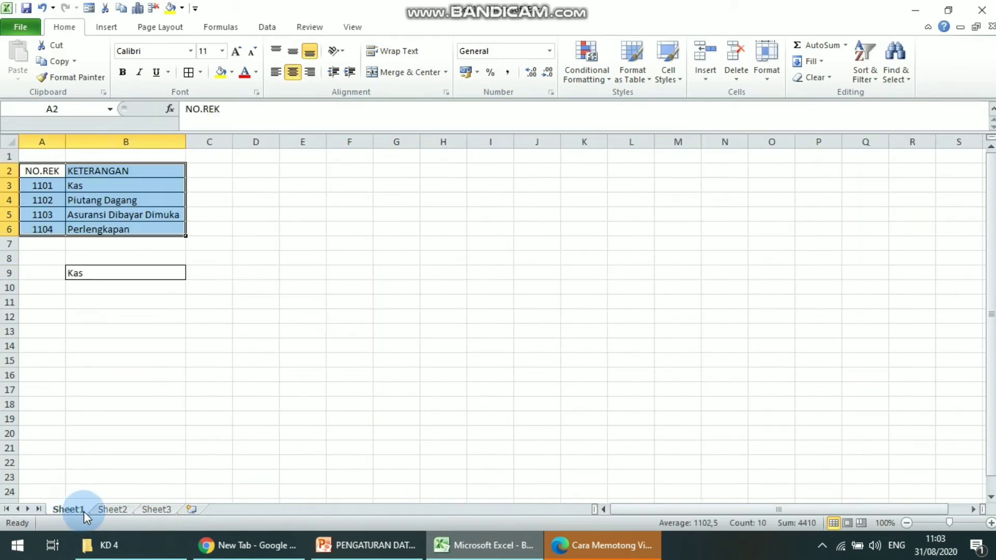
right_click(73, 511)
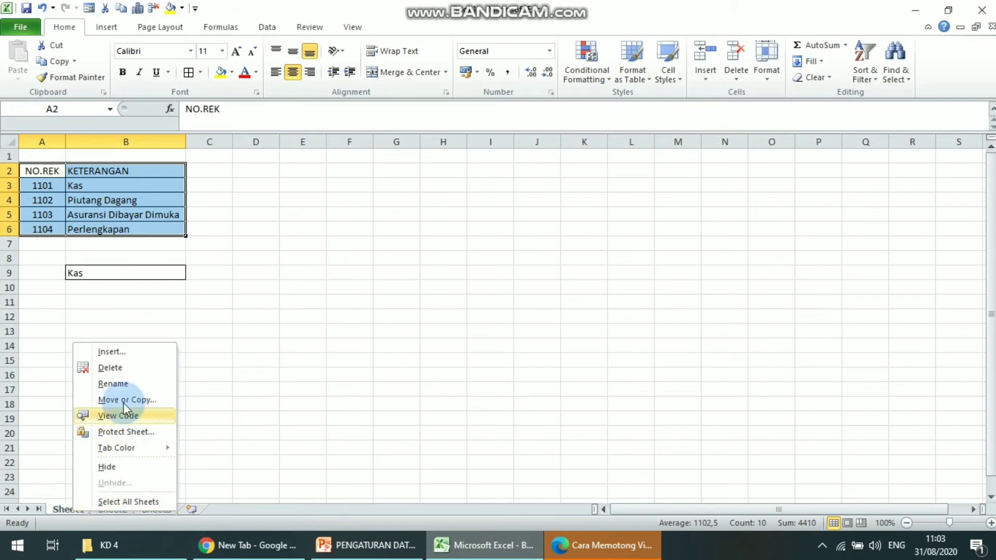
double_click(63, 509)
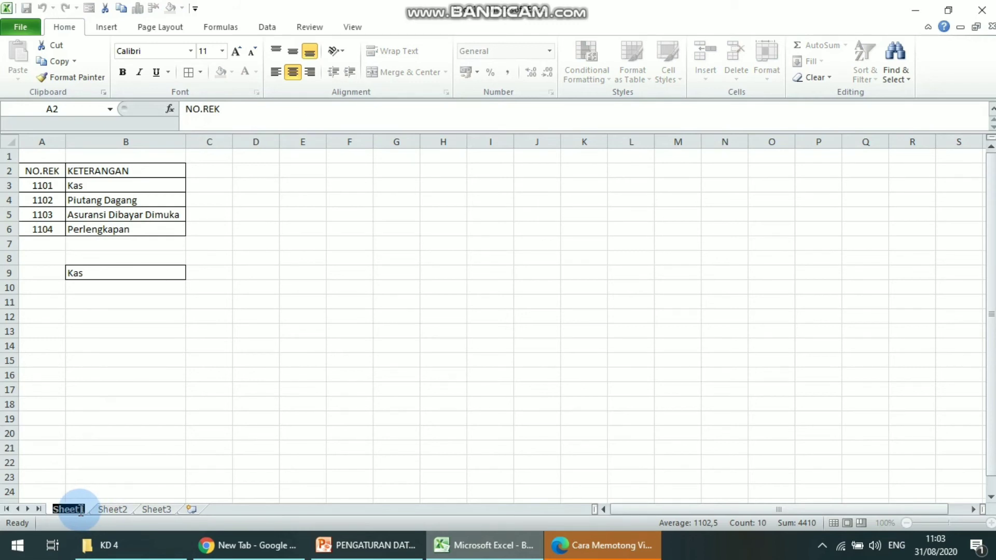
left_click(117, 474)
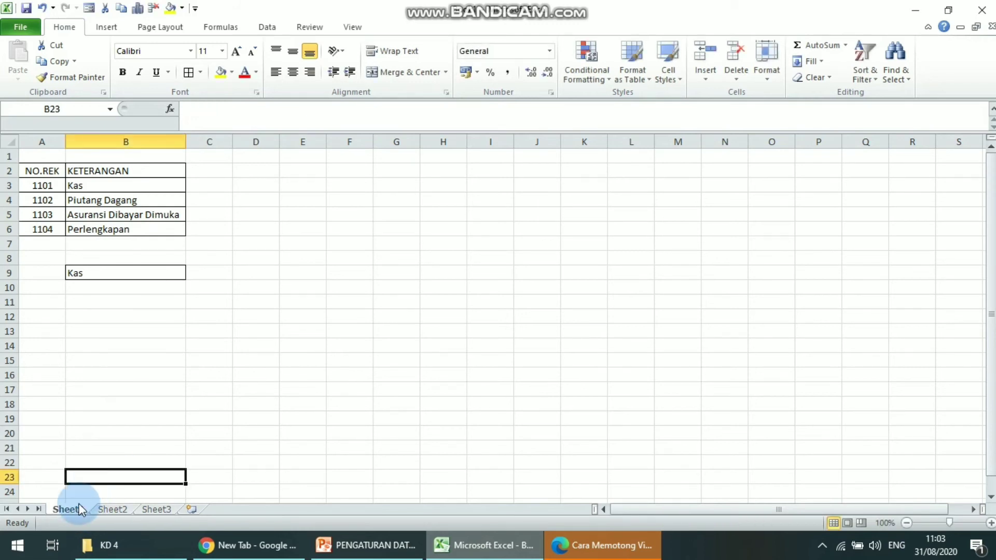
- Rename the worksheet Sheet1 as TUGAS 1
right_click(73, 508)
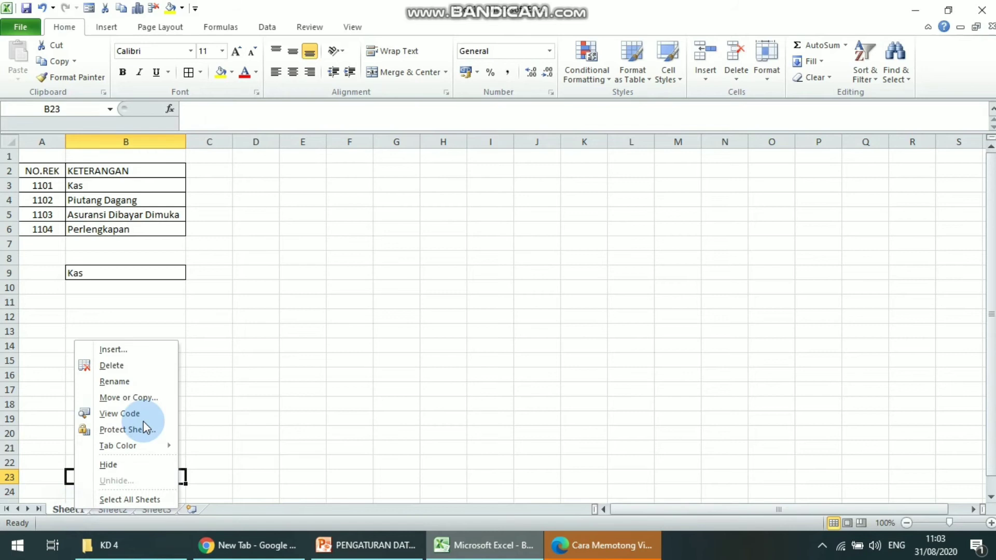
left_click(120, 383)
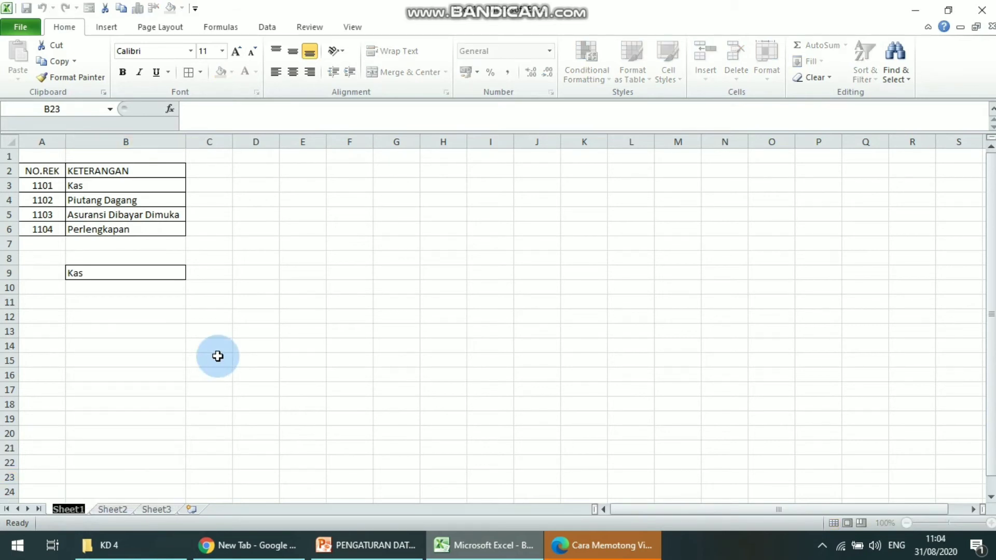
key("Caps_Lock")
type("TUGAS")
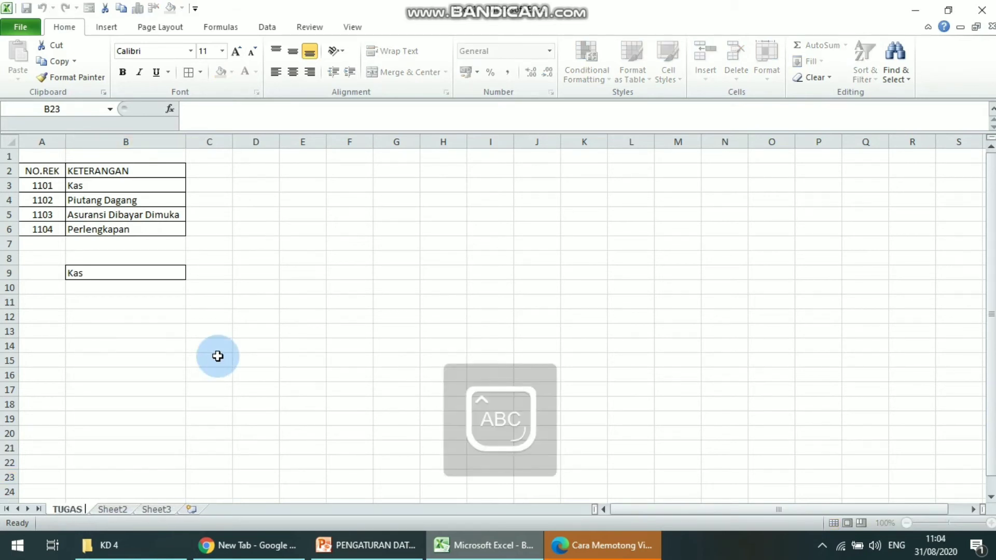
type(" 1")
key("Return")
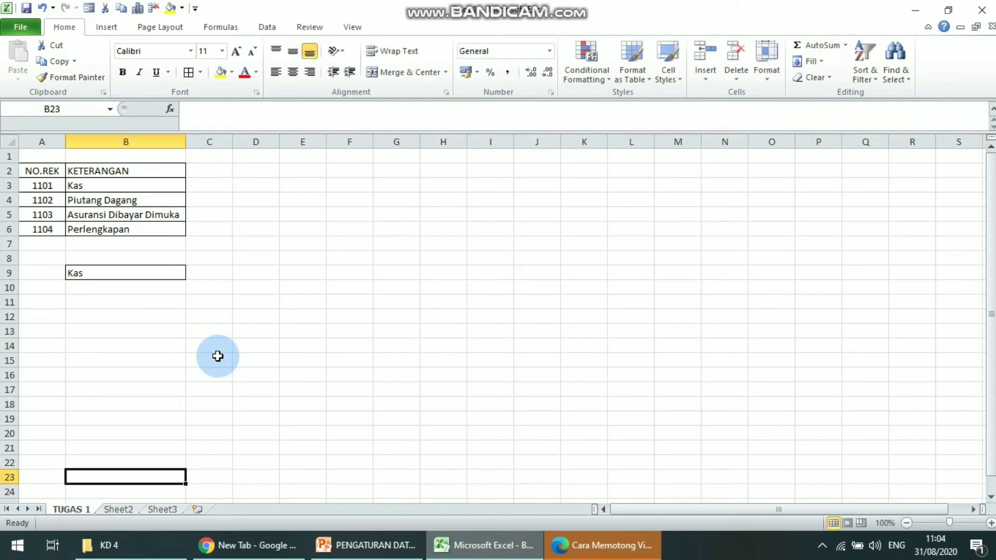
double_click(74, 509)
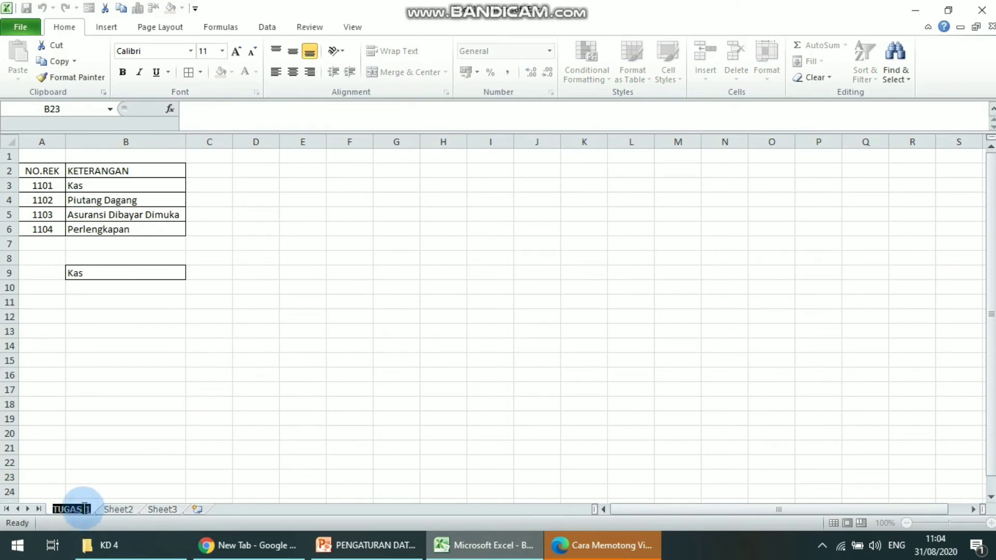
left_click(66, 507)
key("BackSpace")
key("BackSpace")
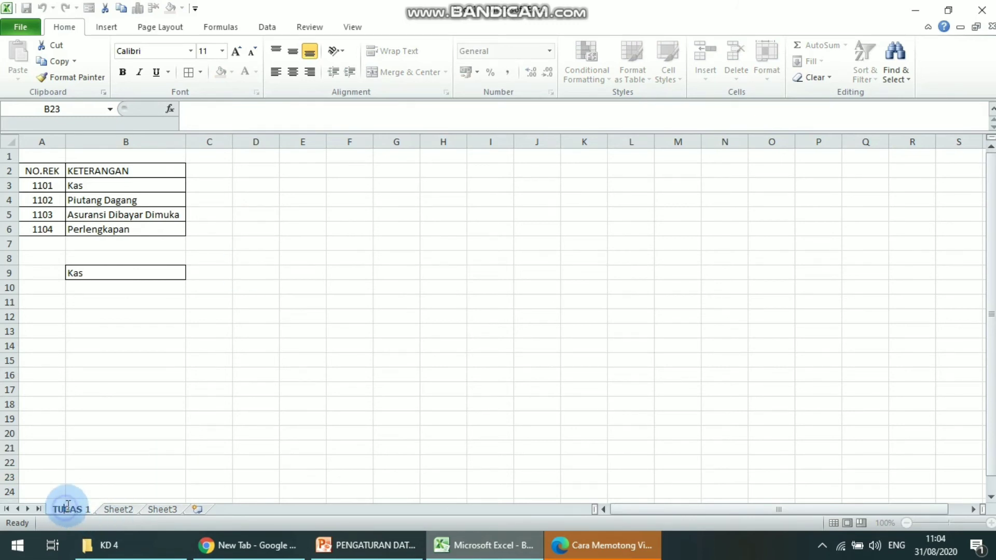
key("Return")
- Open the tab color choices for the TUGAS 1 worksheet
right_click(85, 509)
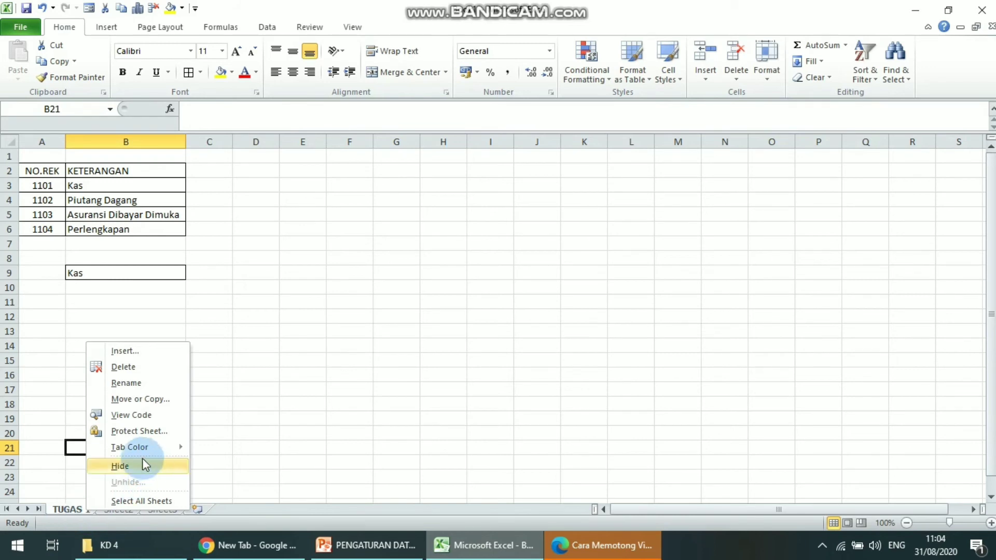
mouse_move(129, 449)
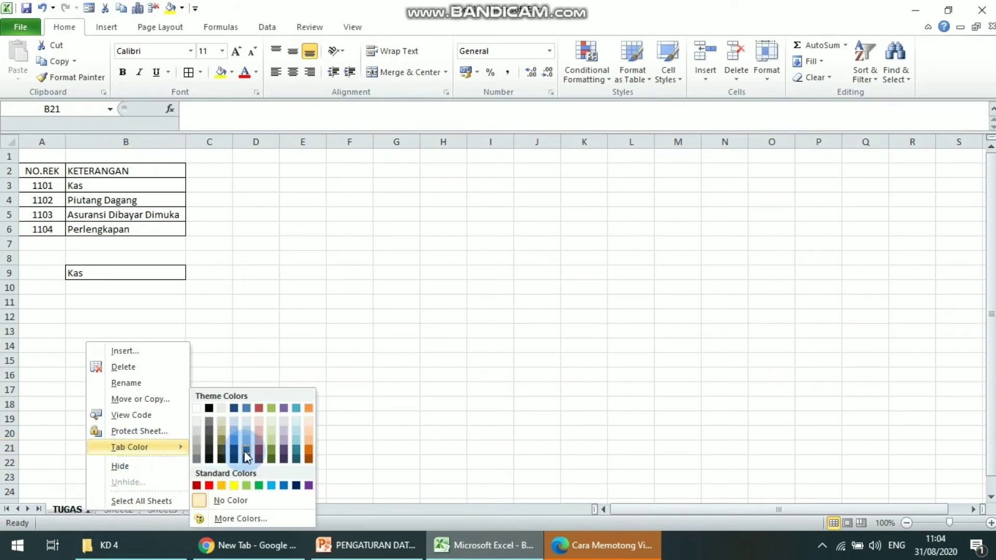